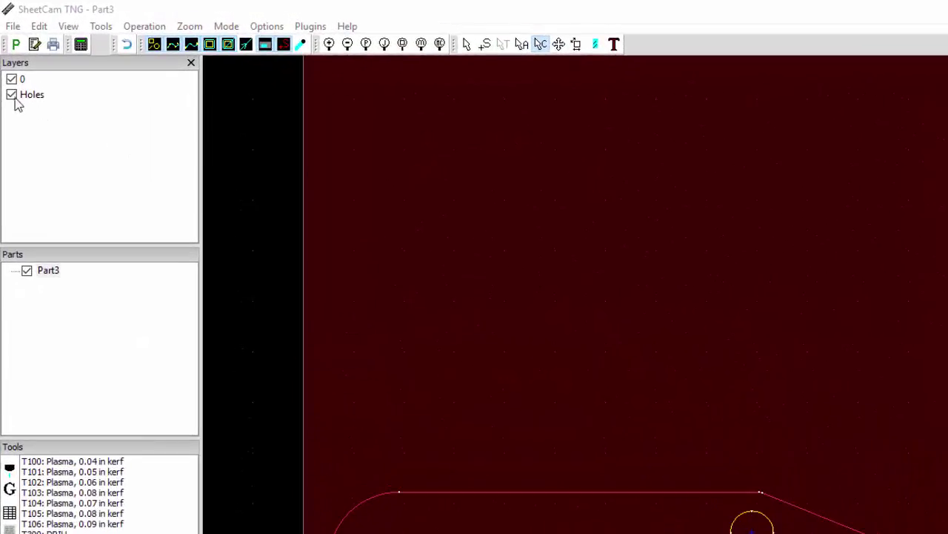
- Hide the Holes layer, and switch layer 0 off and back on
{"action": "left_click", "coordinate": [12, 96]}
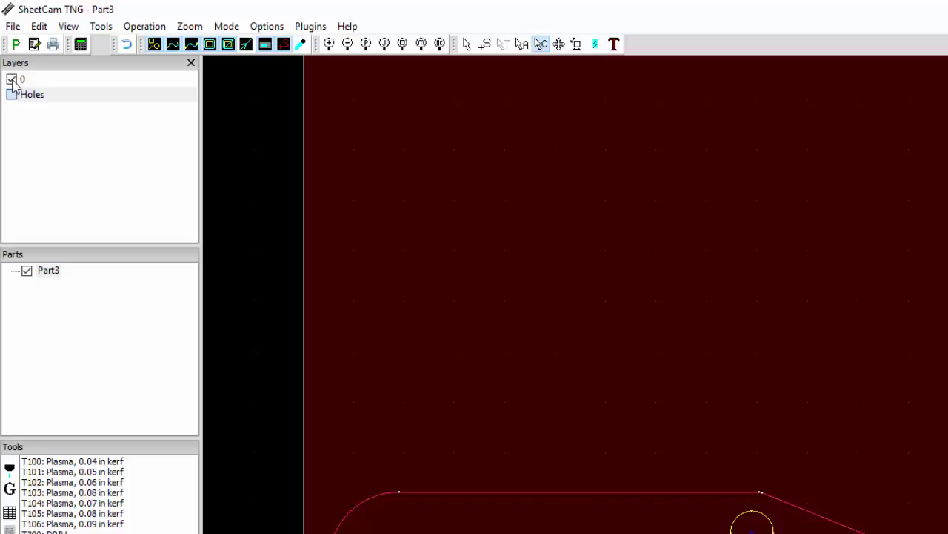
{"action": "left_click", "coordinate": [11, 80]}
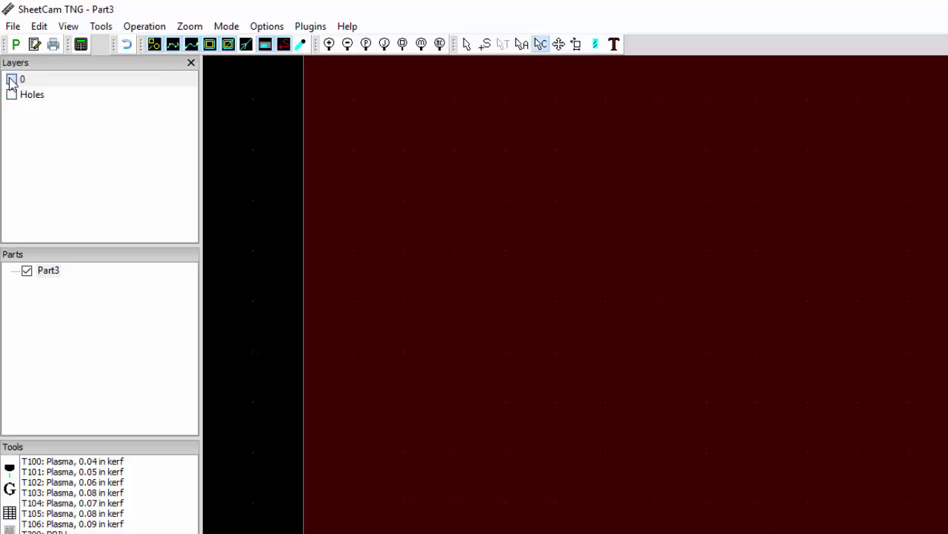
{"action": "left_click", "coordinate": [11, 80]}
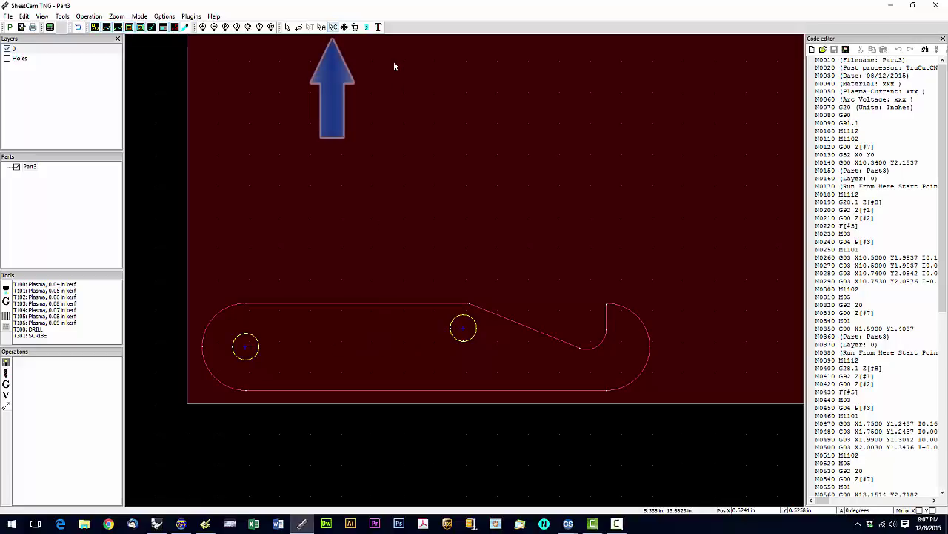
- Move the hole near the part's sloped edge to a new layer named Layer2
{"action": "left_click", "coordinate": [333, 27]}
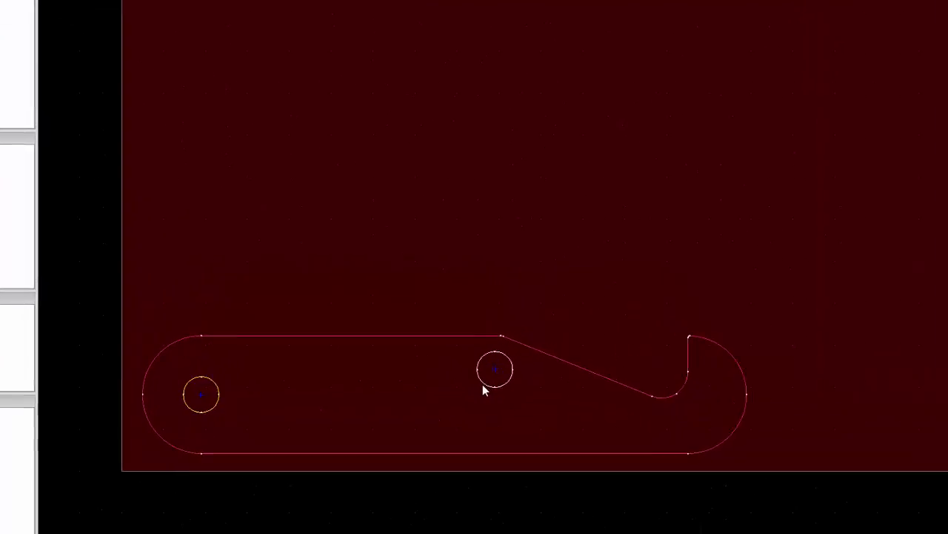
{"action": "right_click", "coordinate": [454, 338]}
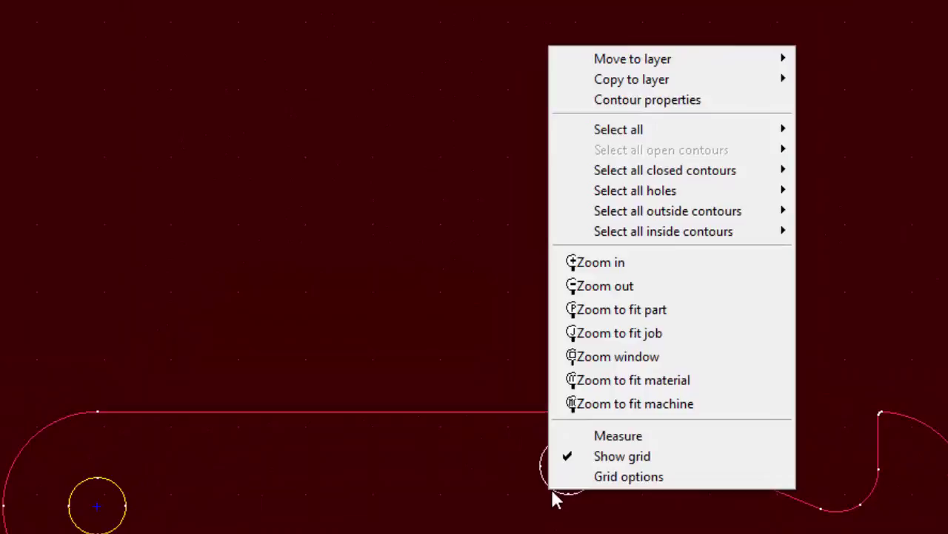
{"action": "mouse_move", "coordinate": [633, 59]}
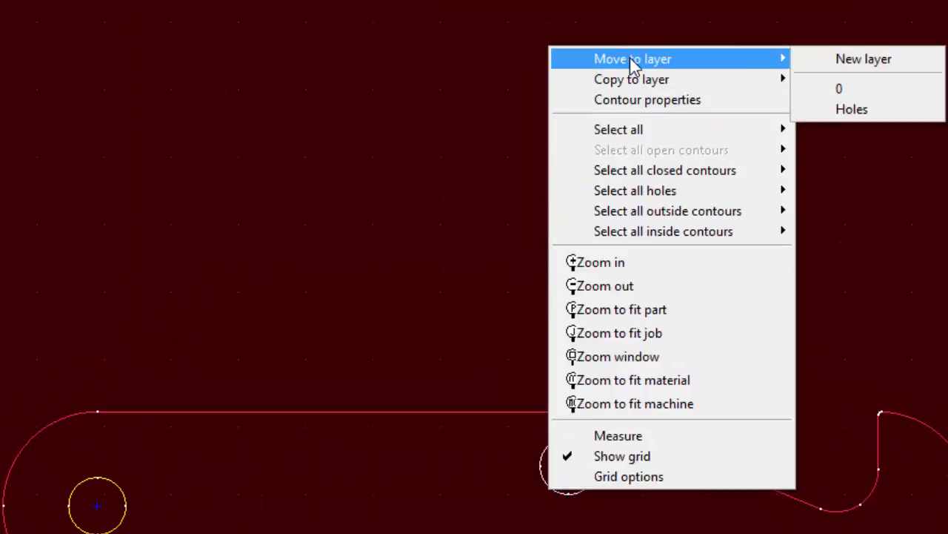
{"action": "left_click", "coordinate": [818, 59]}
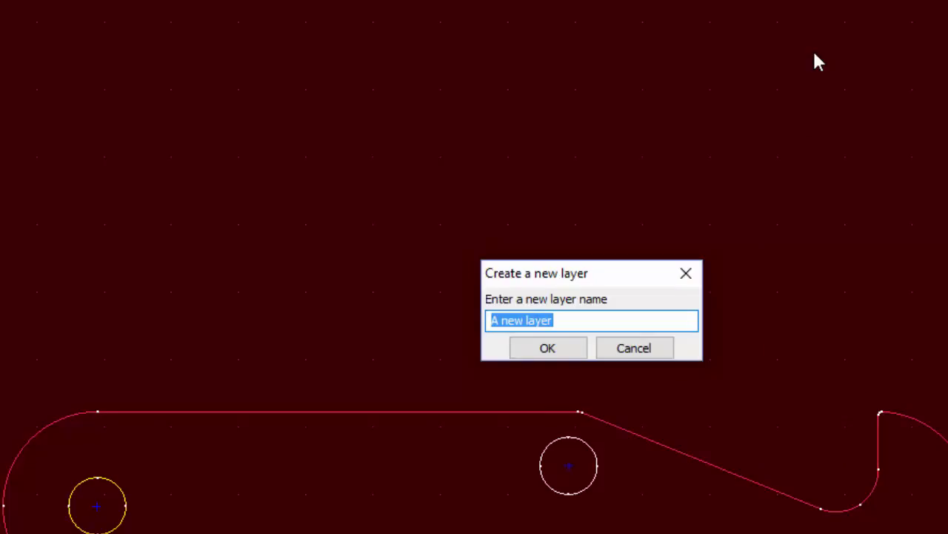
{"action": "type", "text": "Layer2"}
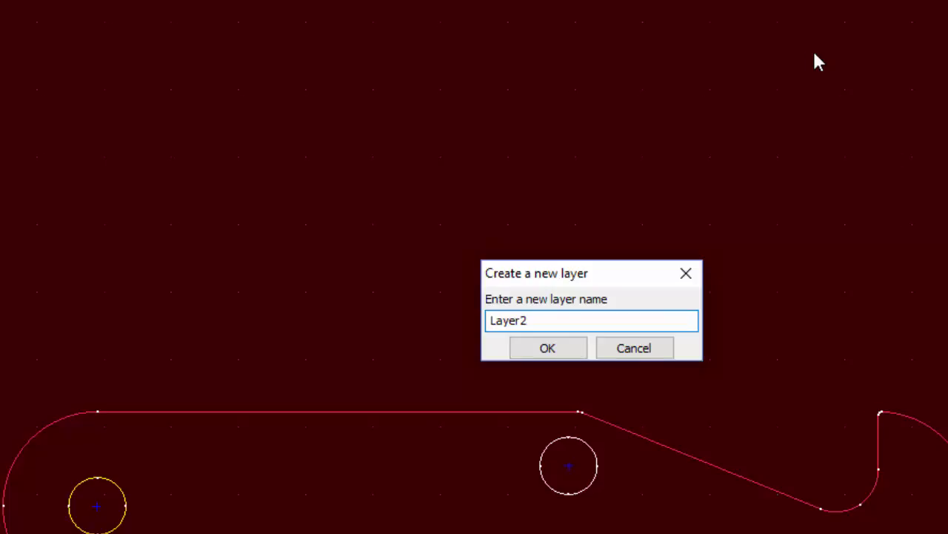
{"action": "key", "text": "Return"}
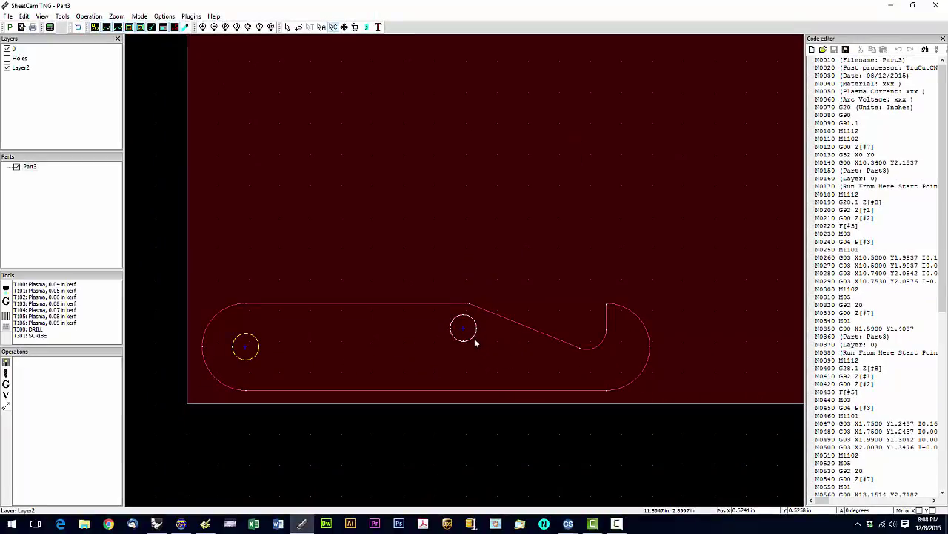
- Toggle Layer2's visibility to check which contour lies on it, leaving the layer shown
{"action": "left_click", "coordinate": [7, 68]}
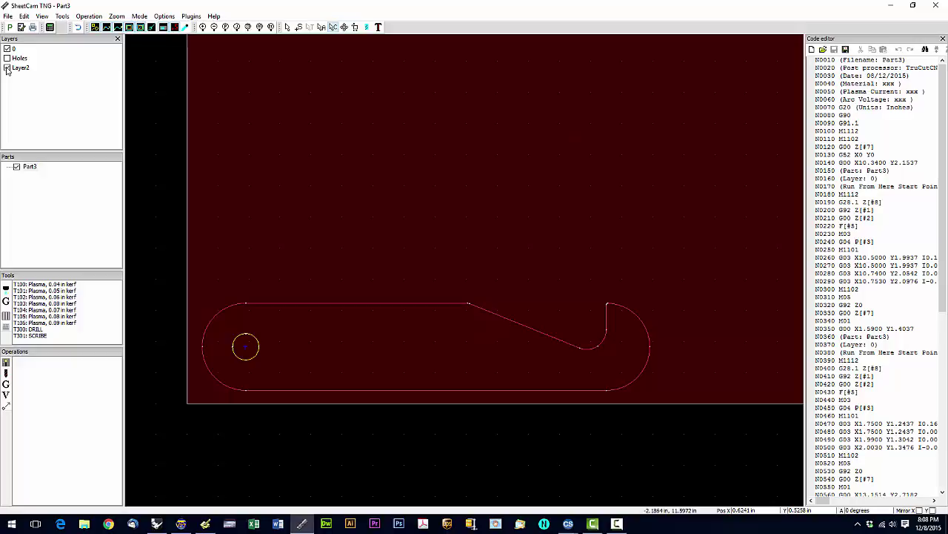
{"action": "left_click", "coordinate": [7, 69]}
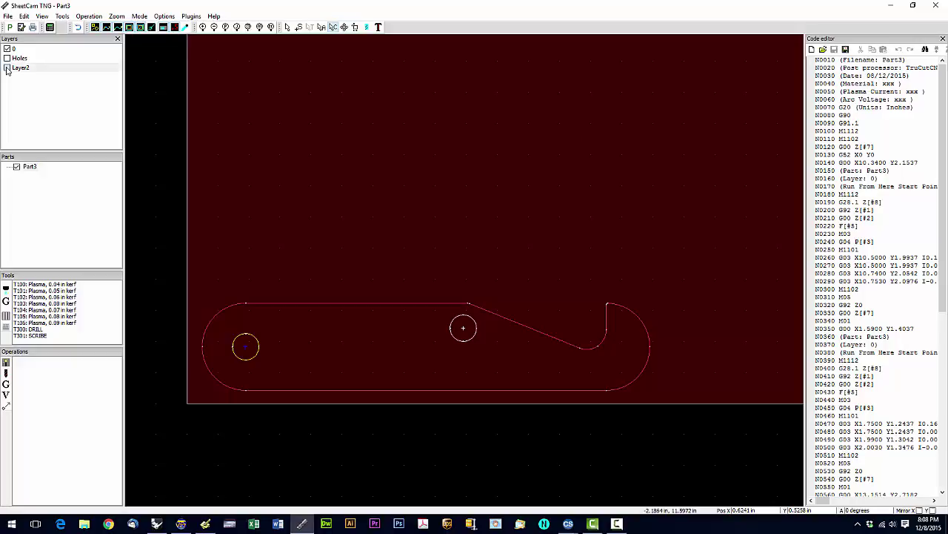
{"action": "left_click", "coordinate": [7, 69]}
{"action": "left_click", "coordinate": [7, 68]}
- Move the hole at the part's rounded left end to Layer2
{"action": "right_click", "coordinate": [258, 354]}
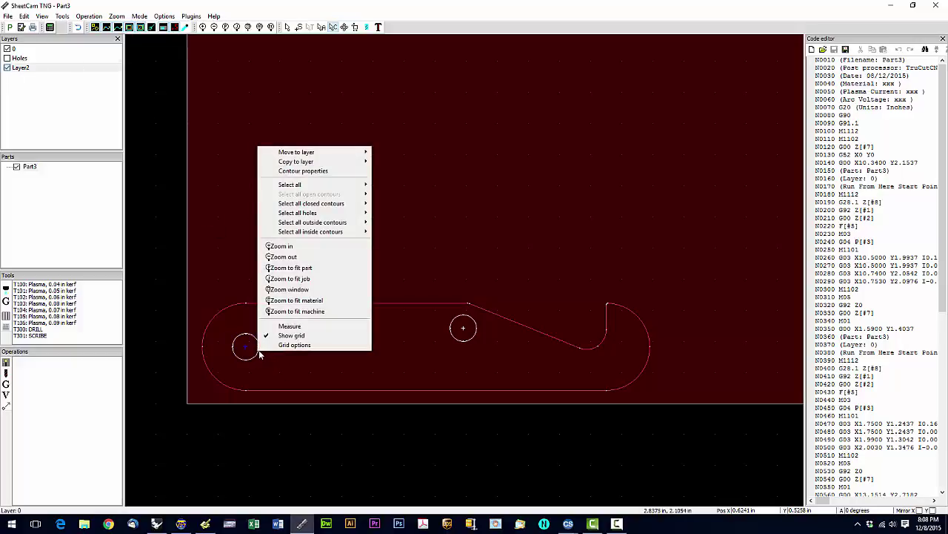
{"action": "mouse_move", "coordinate": [275, 154]}
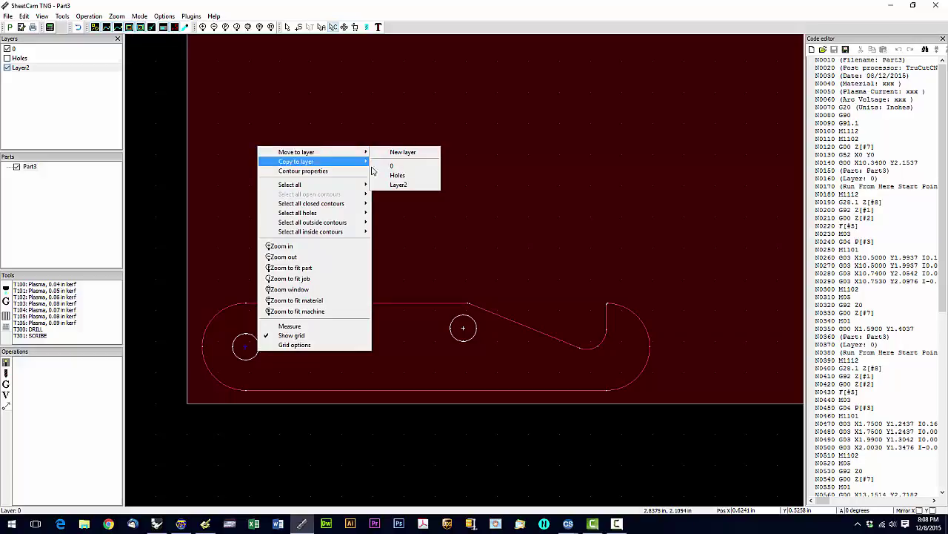
{"action": "left_click", "coordinate": [398, 185]}
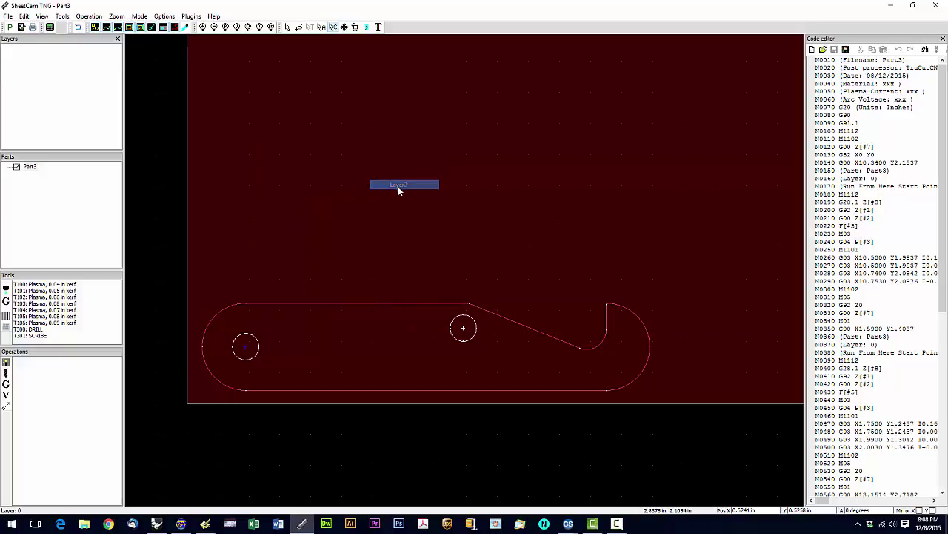
{"action": "left_click", "coordinate": [398, 191]}
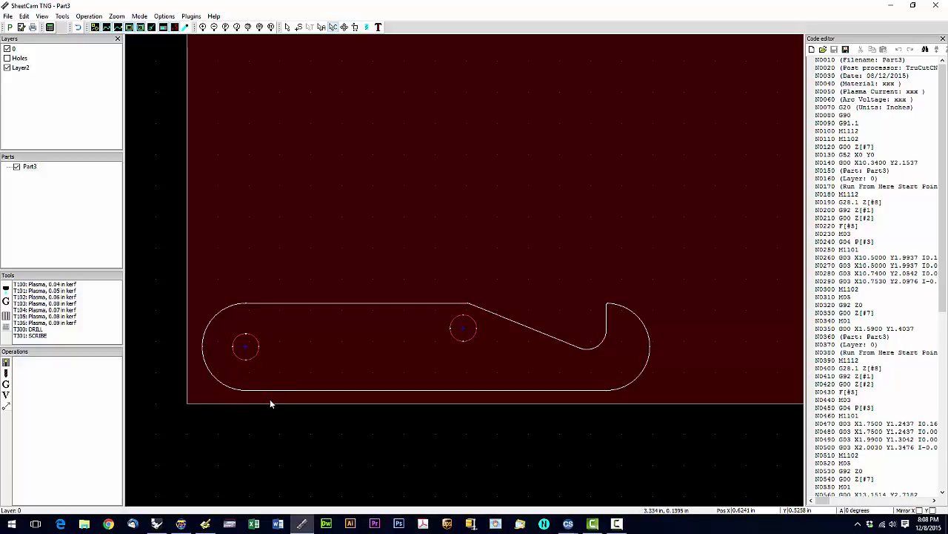
{"action": "left_click", "coordinate": [307, 388]}
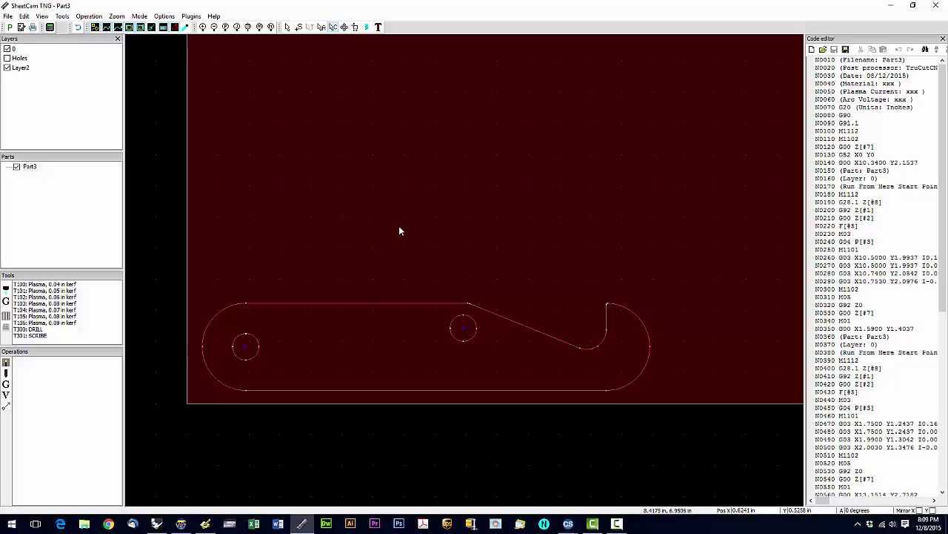
- Select the outline and both holes together and move them all to layer 0
{"action": "left_click", "coordinate": [333, 27]}
{"action": "left_click_drag", "start_coordinate": [175, 222], "coordinate": [717, 453]}
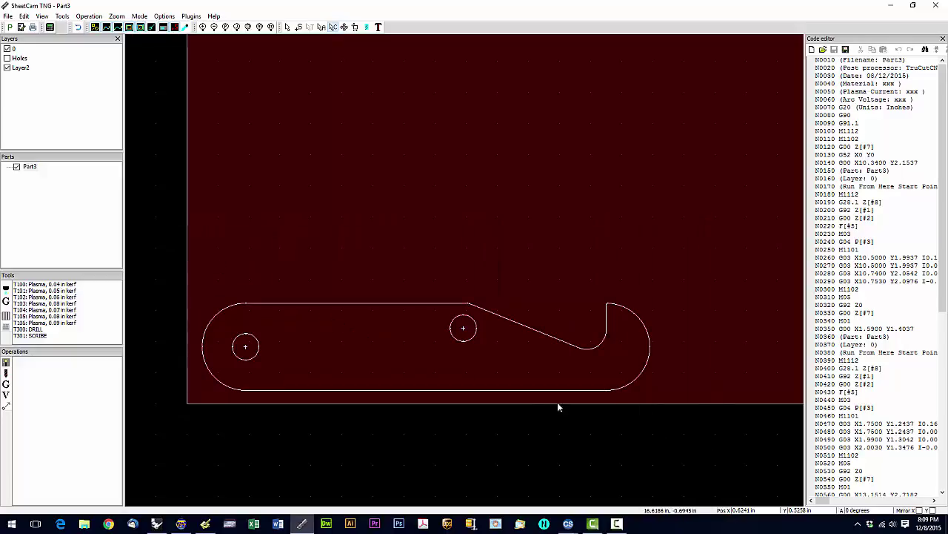
{"action": "right_click", "coordinate": [479, 335]}
{"action": "mouse_move", "coordinate": [525, 140]}
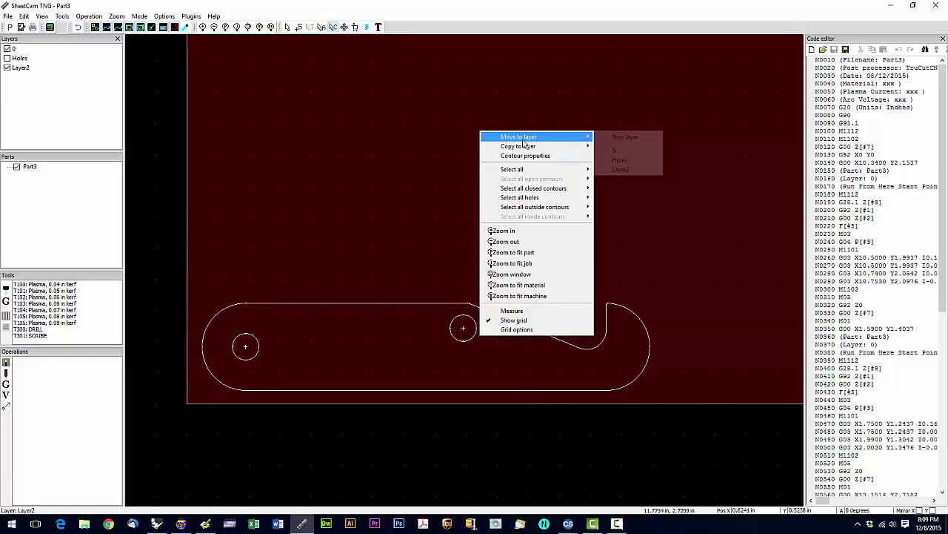
{"action": "left_click", "coordinate": [613, 151]}
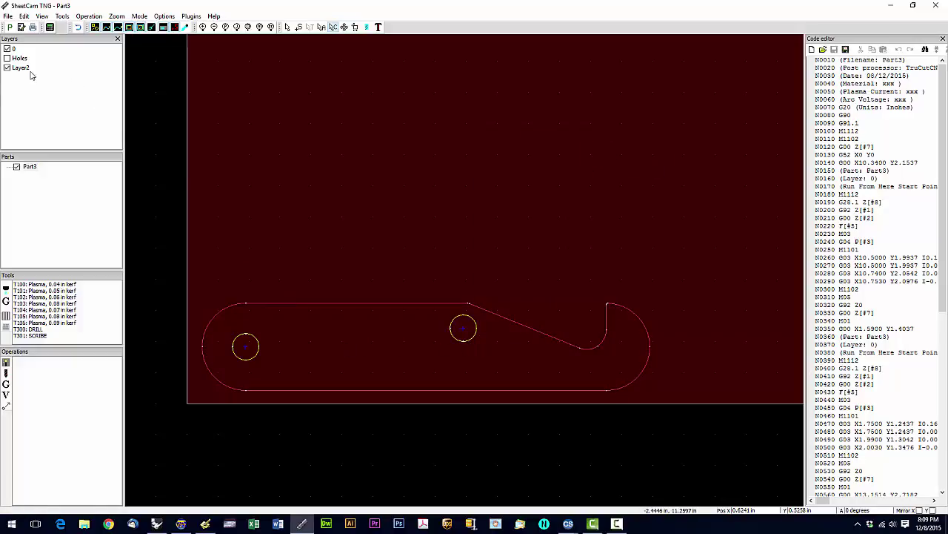
- With Layer2 hidden, move the hole near the sloped edge to the Holes layer and the left-end hole to Layer2
{"action": "left_click", "coordinate": [8, 67]}
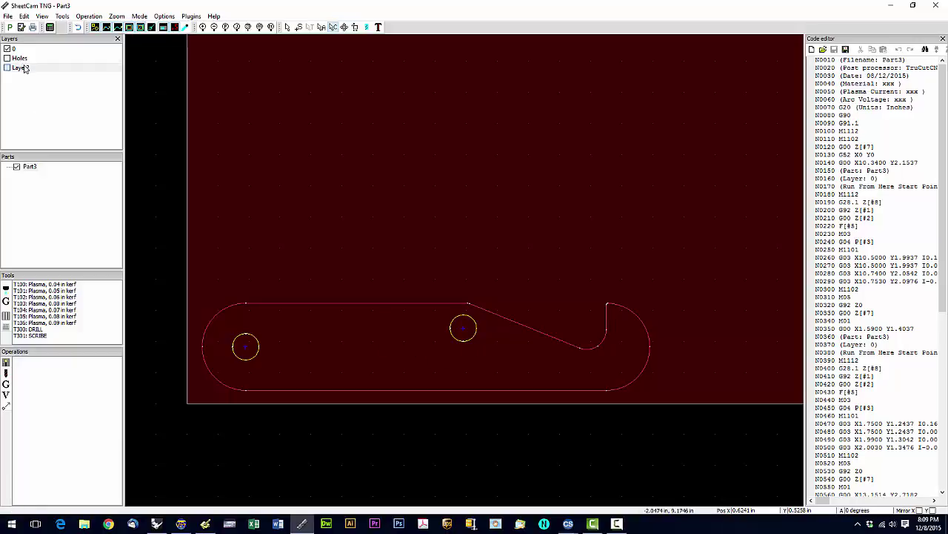
{"action": "right_click", "coordinate": [467, 343]}
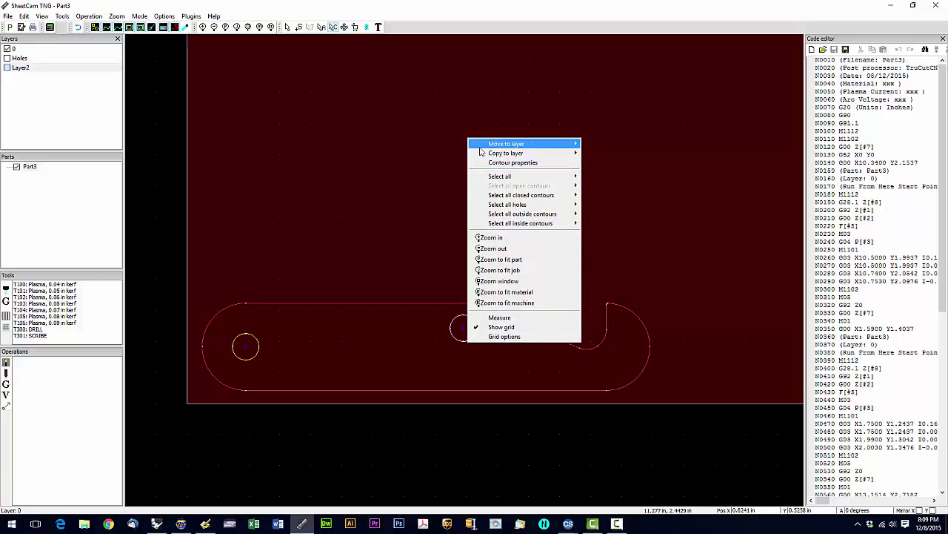
{"action": "mouse_move", "coordinate": [499, 146]}
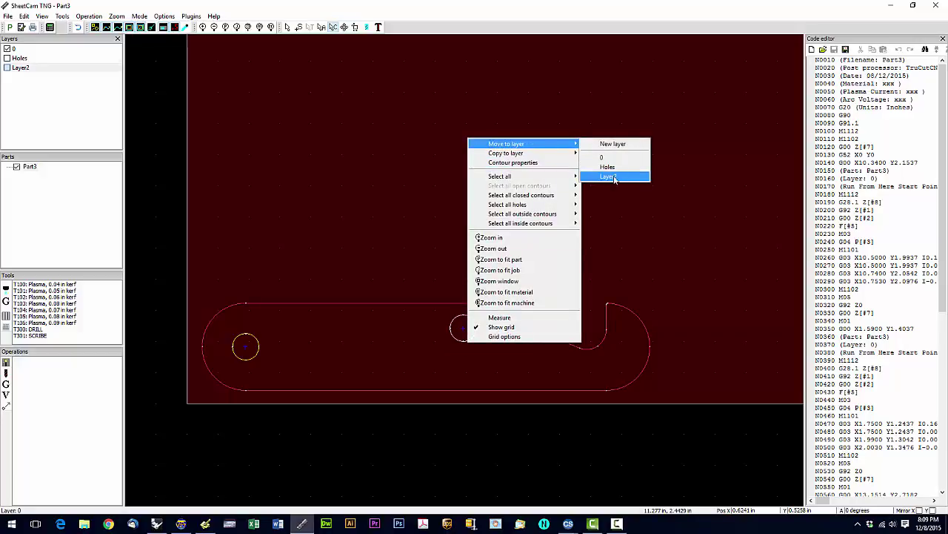
{"action": "left_click", "coordinate": [608, 176]}
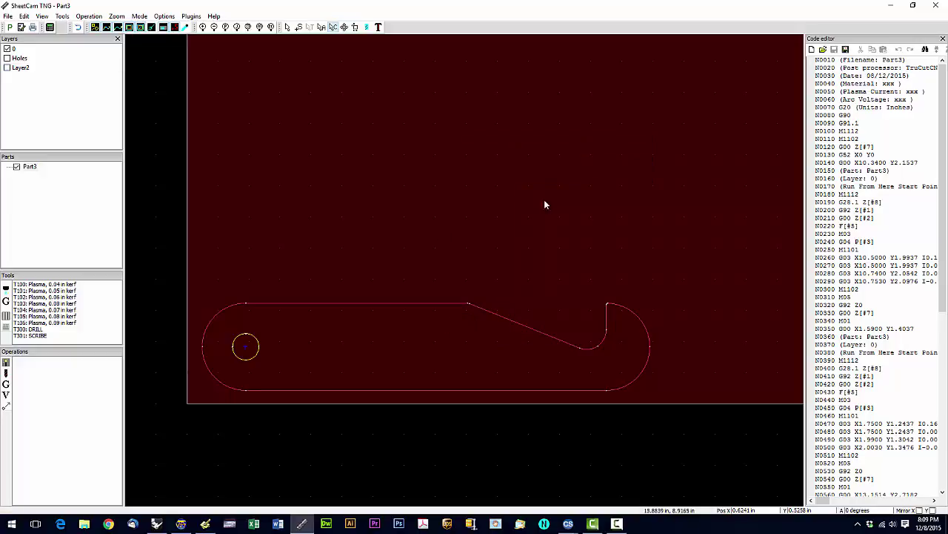
{"action": "right_click", "coordinate": [255, 358]}
{"action": "mouse_move", "coordinate": [311, 156]}
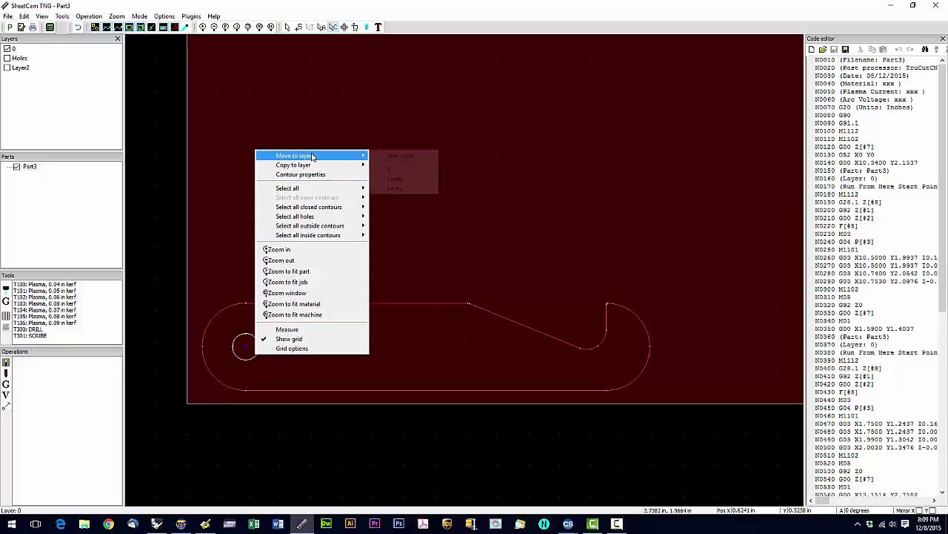
{"action": "left_click", "coordinate": [401, 189]}
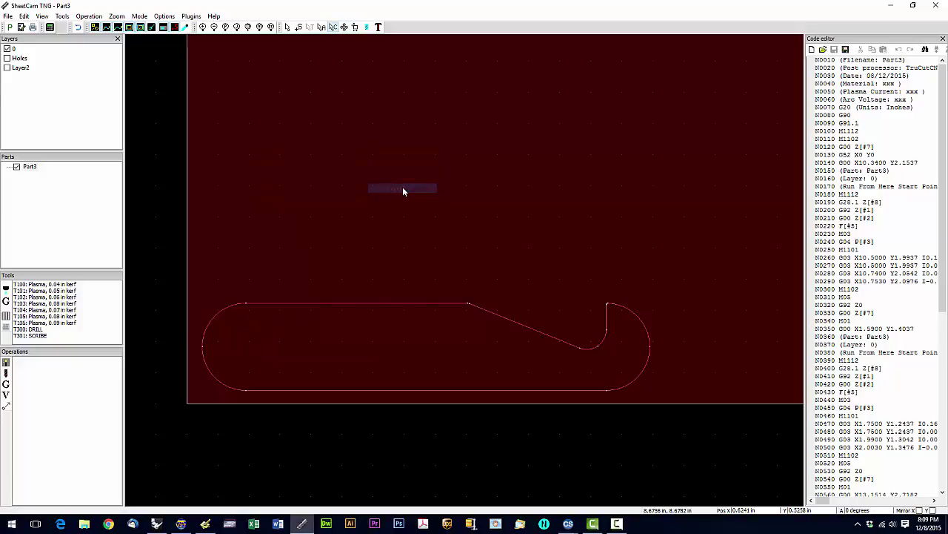
- Toggle the Holes and Layer2 layers to check which hole lies on each, leaving both layers shown
{"action": "left_click", "coordinate": [7, 58]}
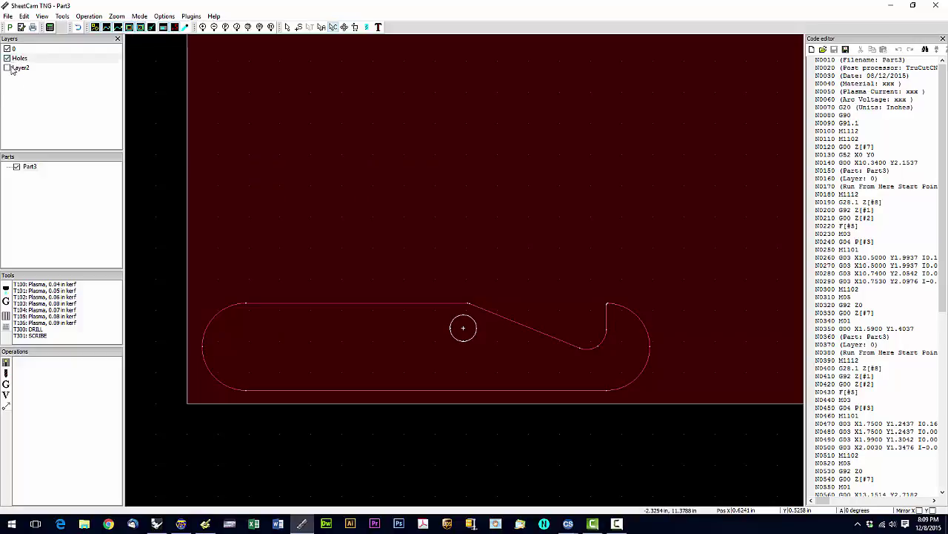
{"action": "left_click", "coordinate": [7, 68]}
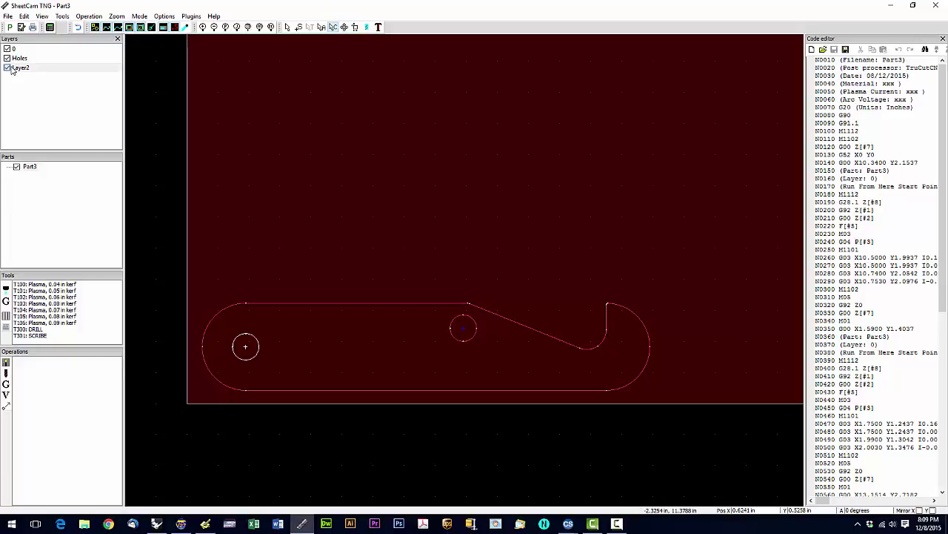
{"action": "left_click", "coordinate": [9, 68]}
{"action": "left_click", "coordinate": [9, 59]}
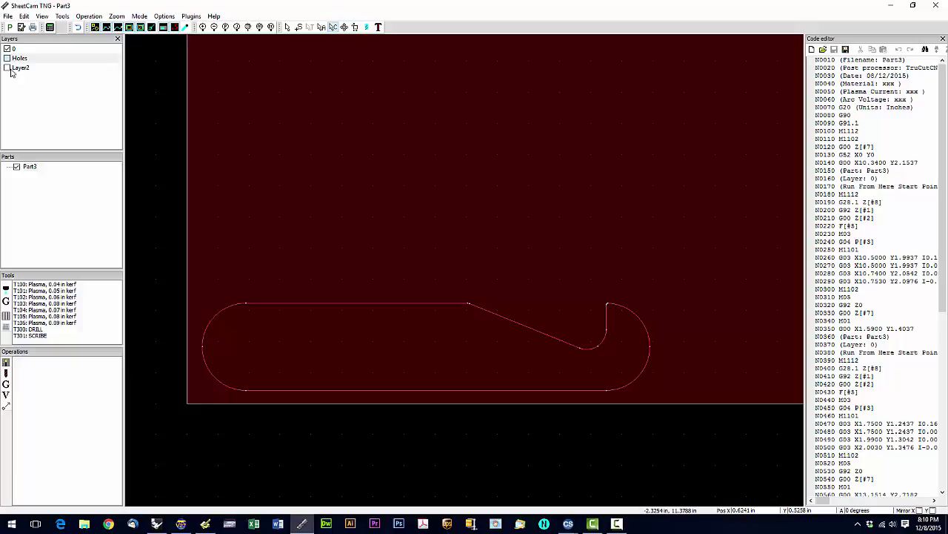
{"action": "left_click", "coordinate": [8, 68]}
{"action": "left_click", "coordinate": [8, 59]}
{"action": "left_click", "coordinate": [9, 68]}
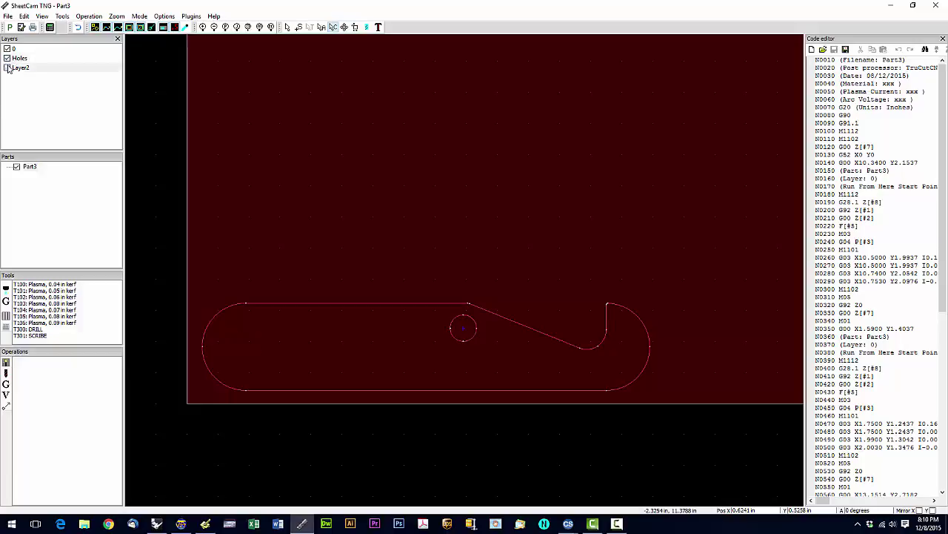
{"action": "left_click", "coordinate": [8, 59]}
{"action": "left_click", "coordinate": [9, 69]}
{"action": "left_click", "coordinate": [8, 59]}
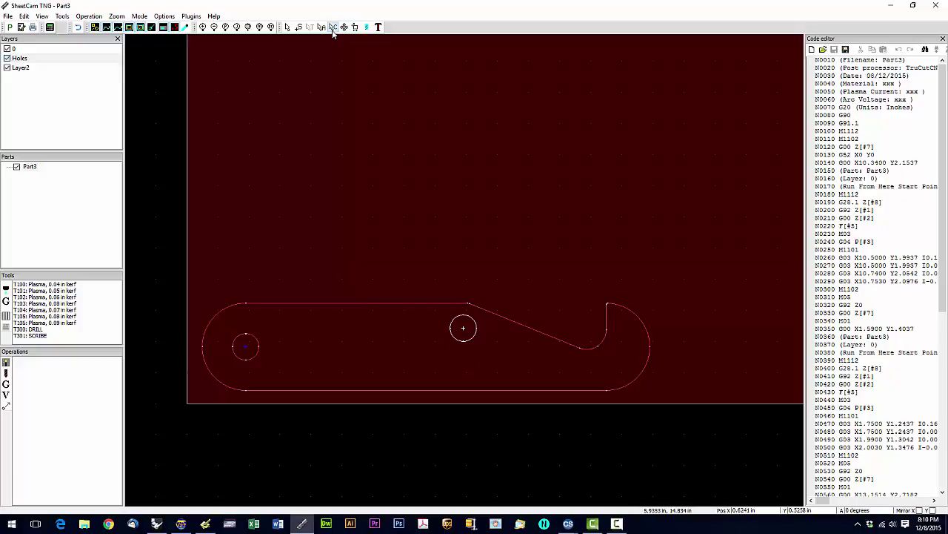
- Select all of the part's contours and return them to layer 0
{"action": "left_click_drag", "start_coordinate": [231, 283], "coordinate": [693, 423]}
{"action": "right_click", "coordinate": [493, 362]}
{"action": "mouse_move", "coordinate": [552, 175]}
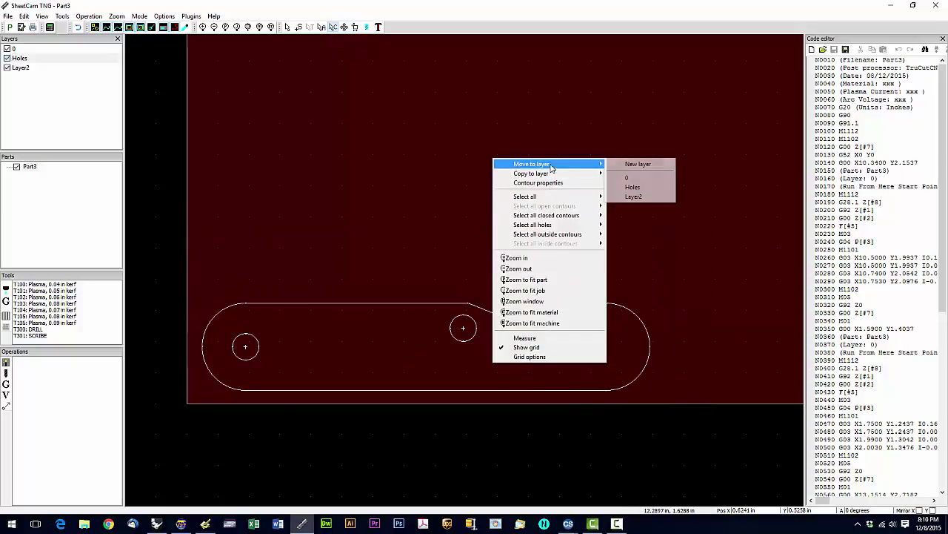
{"action": "left_click", "coordinate": [643, 178]}
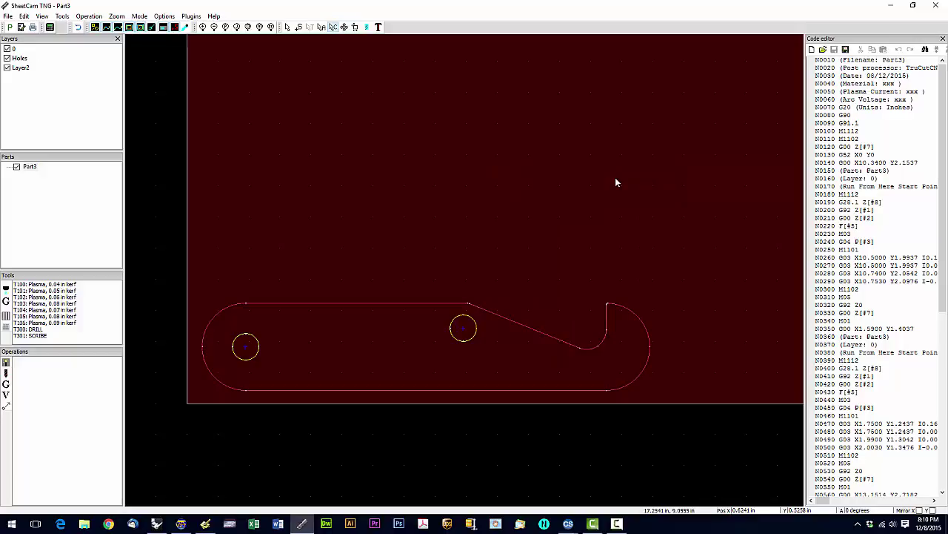
- Move the hole near the sloped edge to a new layer named DELETE and hide that layer
{"action": "left_click", "coordinate": [465, 343]}
{"action": "right_click", "coordinate": [460, 339]}
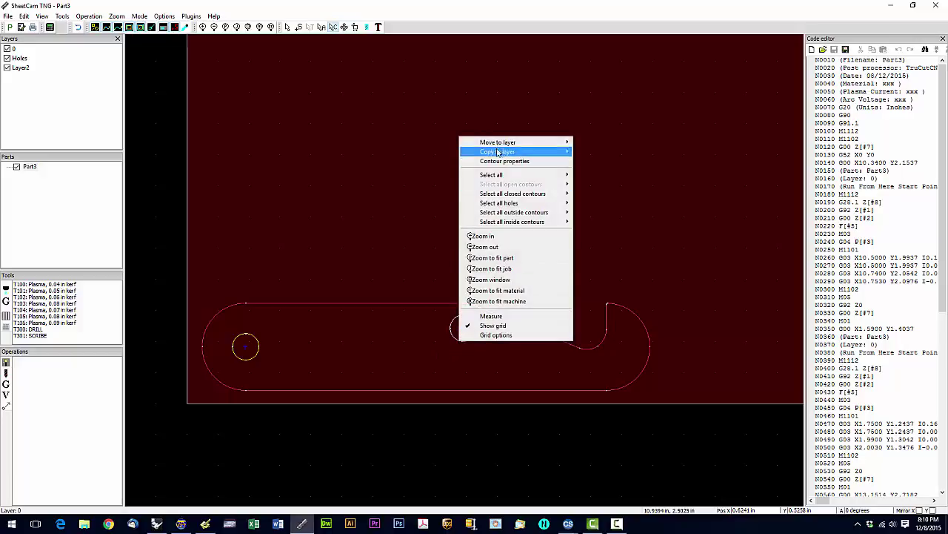
{"action": "mouse_move", "coordinate": [502, 145]}
{"action": "left_click", "coordinate": [596, 143]}
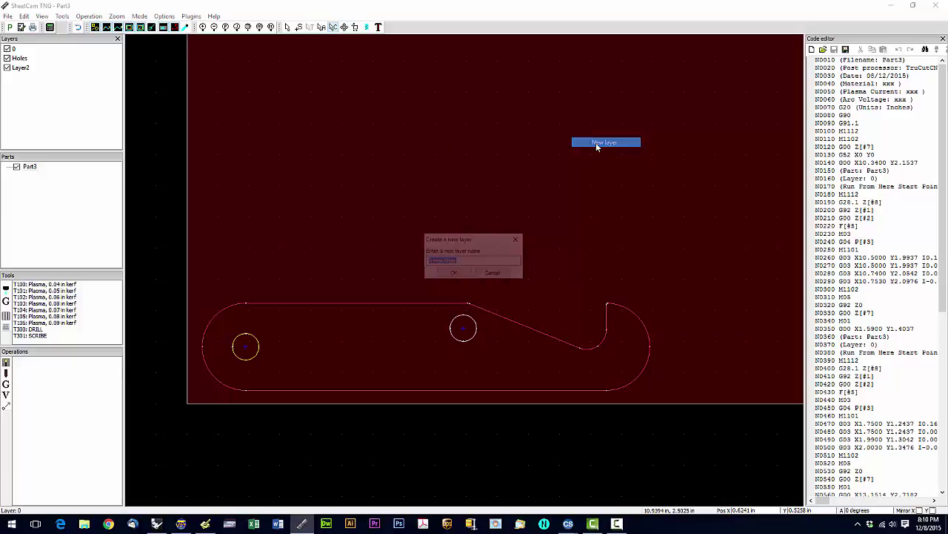
{"action": "type", "text": "DELETE"}
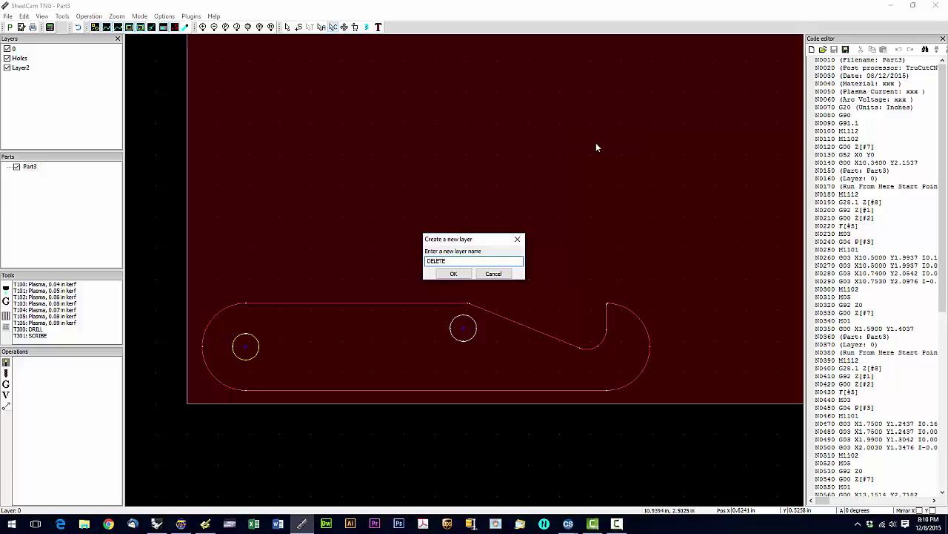
{"action": "key", "text": "Return"}
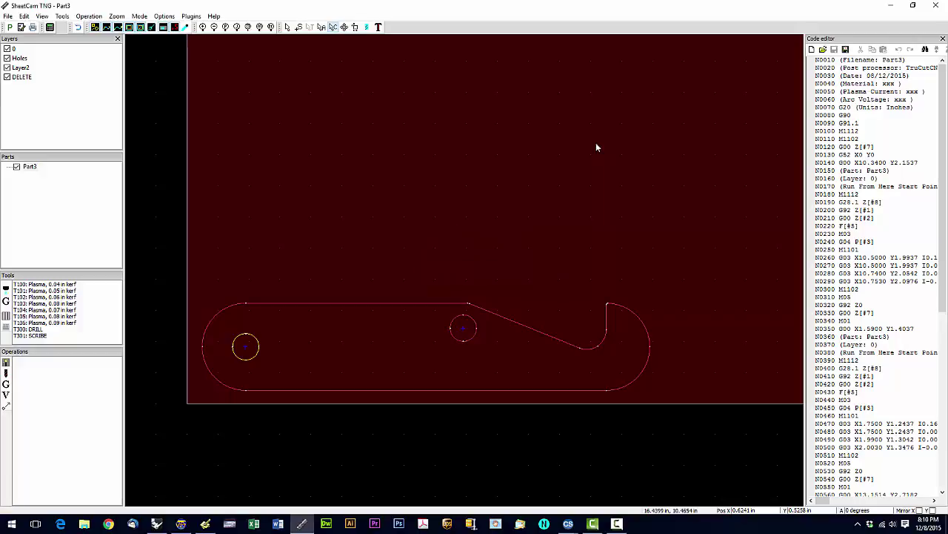
{"action": "left_click", "coordinate": [7, 77]}
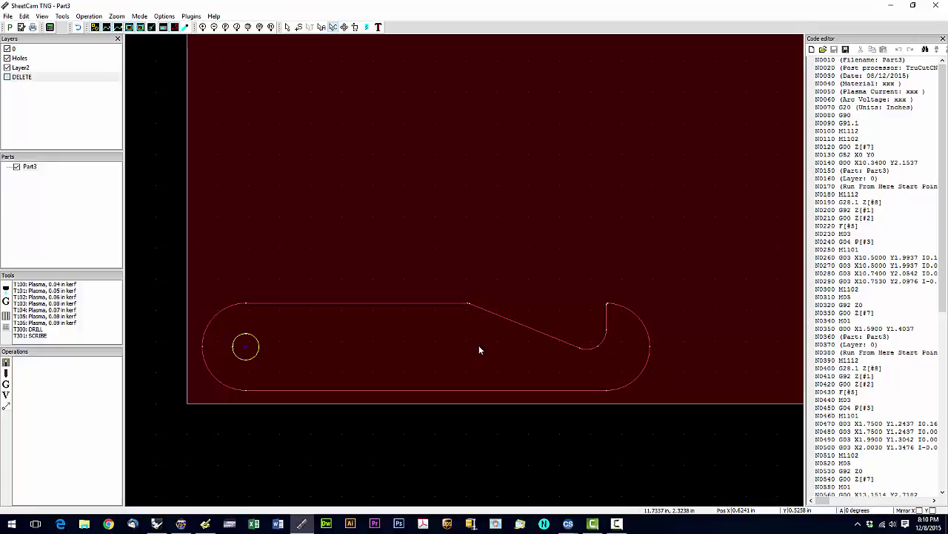
- Move the left-end hole to the hidden DELETE layer
{"action": "right_click", "coordinate": [254, 361]}
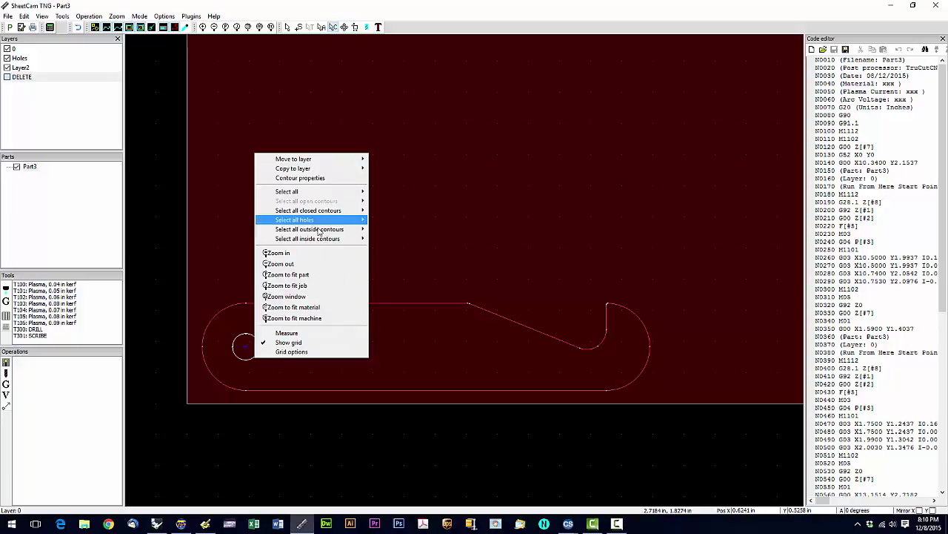
{"action": "mouse_move", "coordinate": [331, 164]}
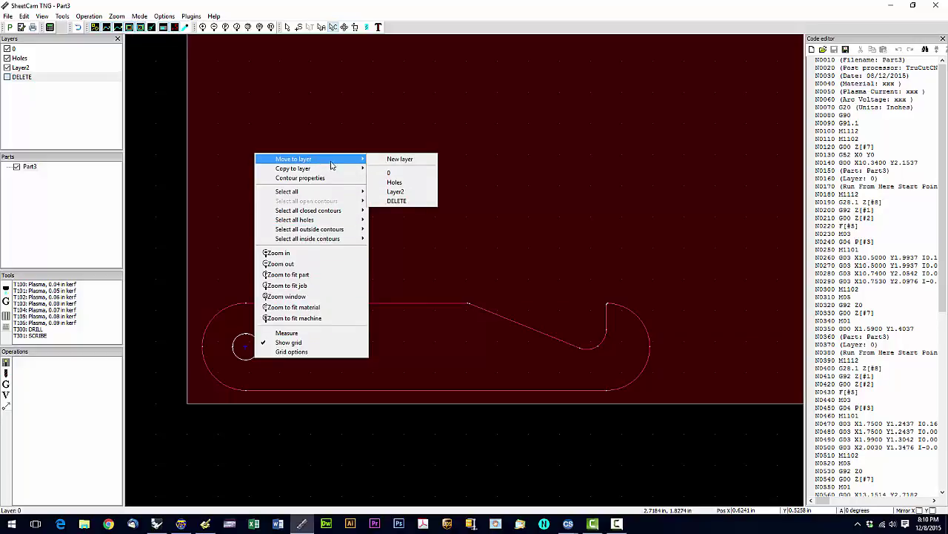
{"action": "left_click", "coordinate": [413, 201]}
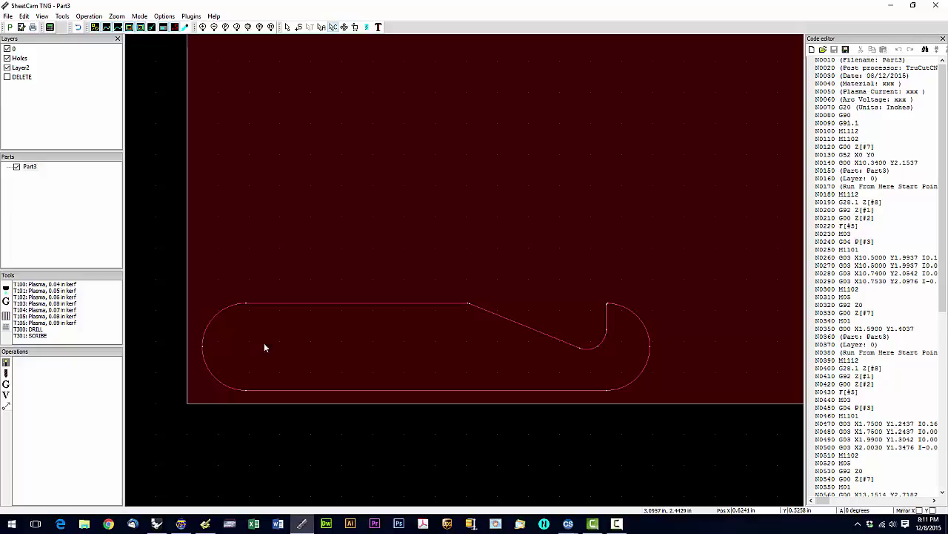
- Show the DELETE layer, select the outline and both holes, and move them all to layer 0
{"action": "left_click", "coordinate": [7, 77]}
{"action": "left_click_drag", "start_coordinate": [160, 227], "coordinate": [638, 408]}
{"action": "right_click", "coordinate": [470, 369]}
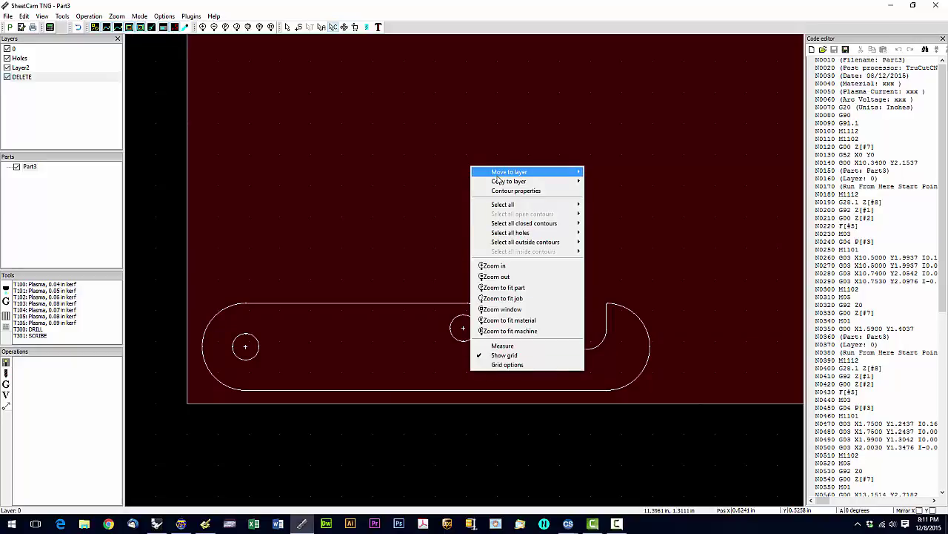
{"action": "mouse_move", "coordinate": [519, 172]}
{"action": "left_click", "coordinate": [619, 186]}
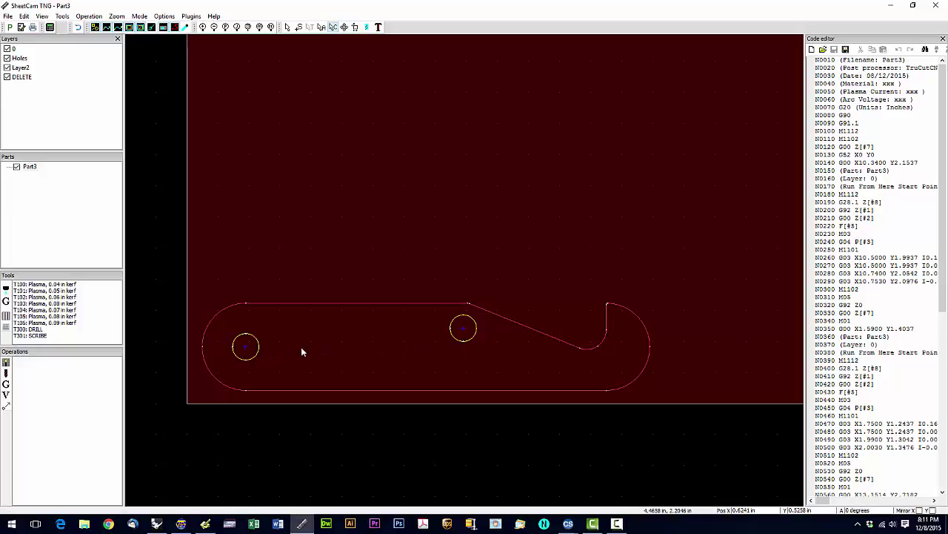
- Move the left-end hole and the hole near the sloped edge to the Holes layer
{"action": "left_click", "coordinate": [438, 343]}
{"action": "left_click", "coordinate": [385, 348]}
{"action": "right_click", "coordinate": [256, 349]}
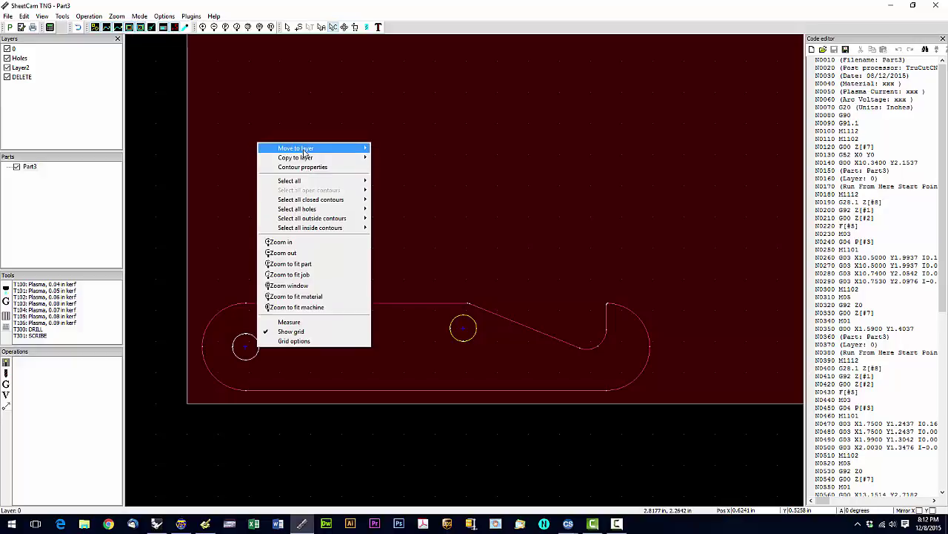
{"action": "mouse_move", "coordinate": [305, 152]}
{"action": "left_click", "coordinate": [398, 171]}
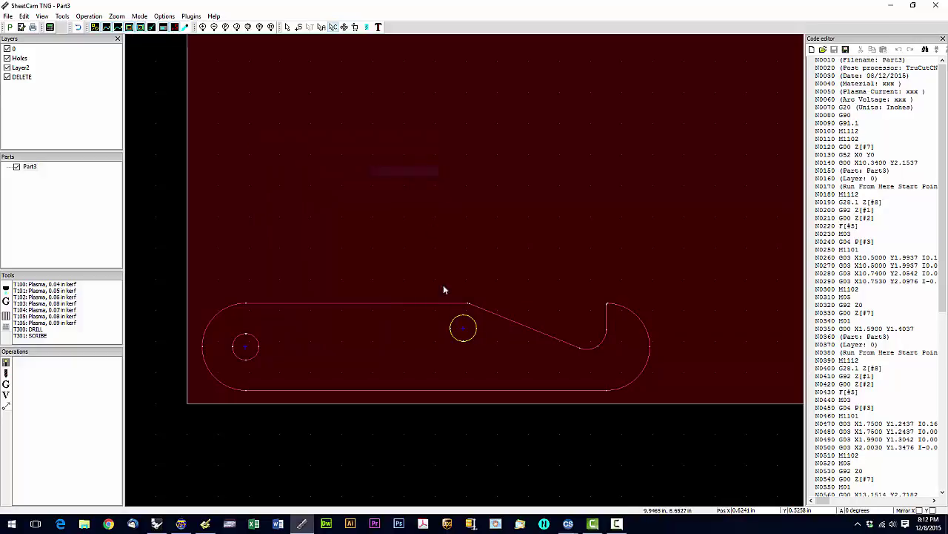
{"action": "right_click", "coordinate": [458, 345]}
{"action": "mouse_move", "coordinate": [519, 142]}
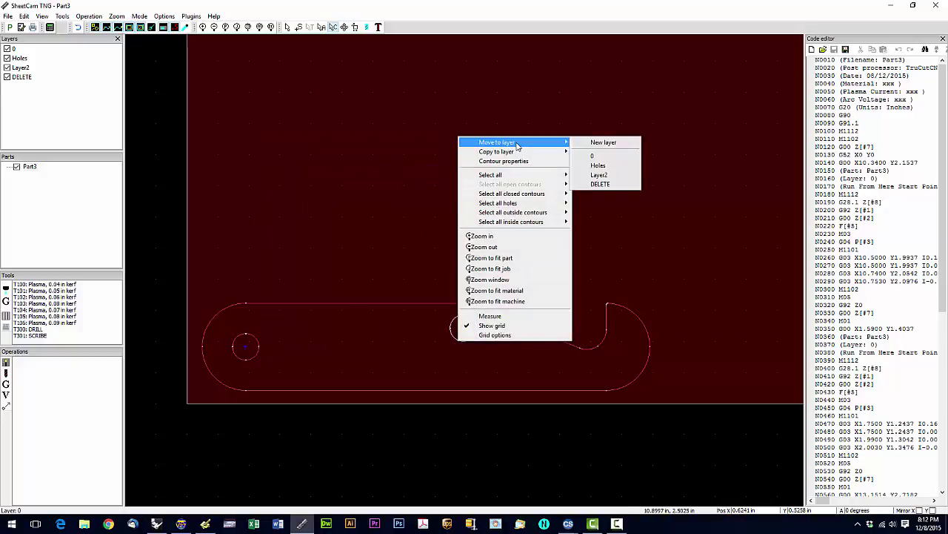
{"action": "left_click", "coordinate": [591, 166]}
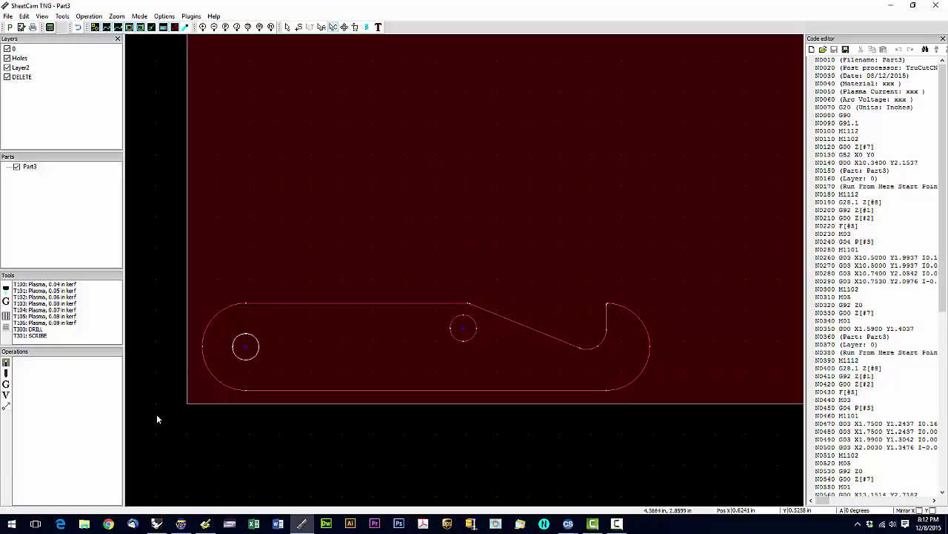
- Create a jet cutting operation with Inside Offset on the Holes layer, using a perpendicular lead-in 0.4 in long
{"action": "left_click", "coordinate": [6, 362]}
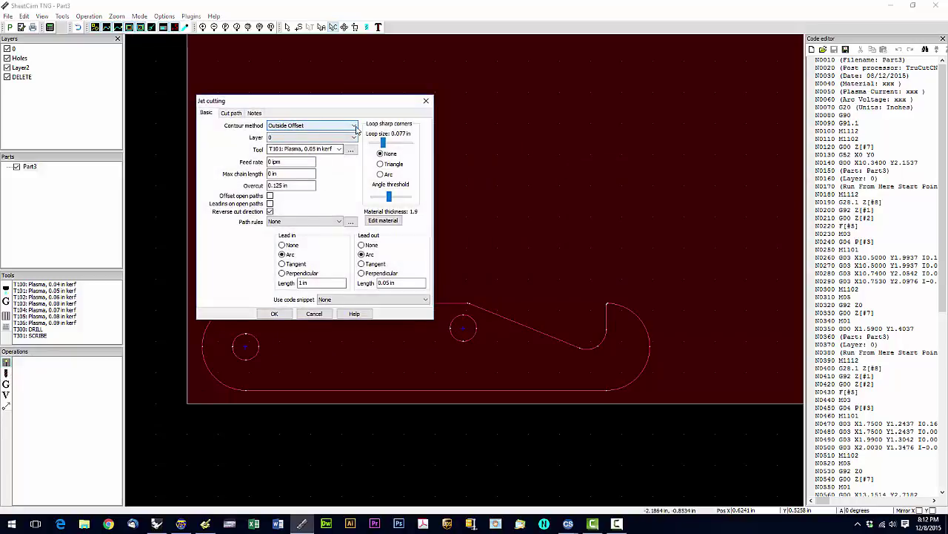
{"action": "left_click", "coordinate": [354, 126]}
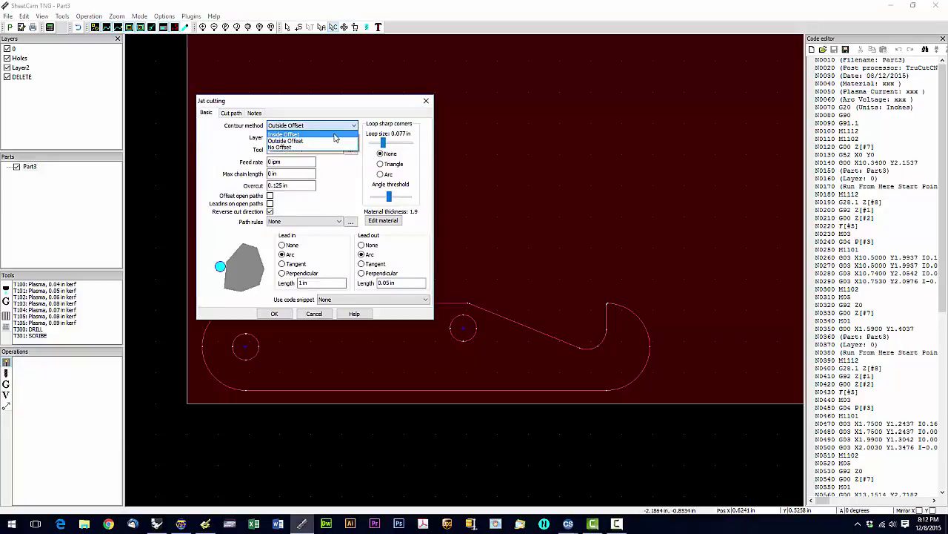
{"action": "left_click", "coordinate": [334, 137]}
{"action": "left_click", "coordinate": [330, 139]}
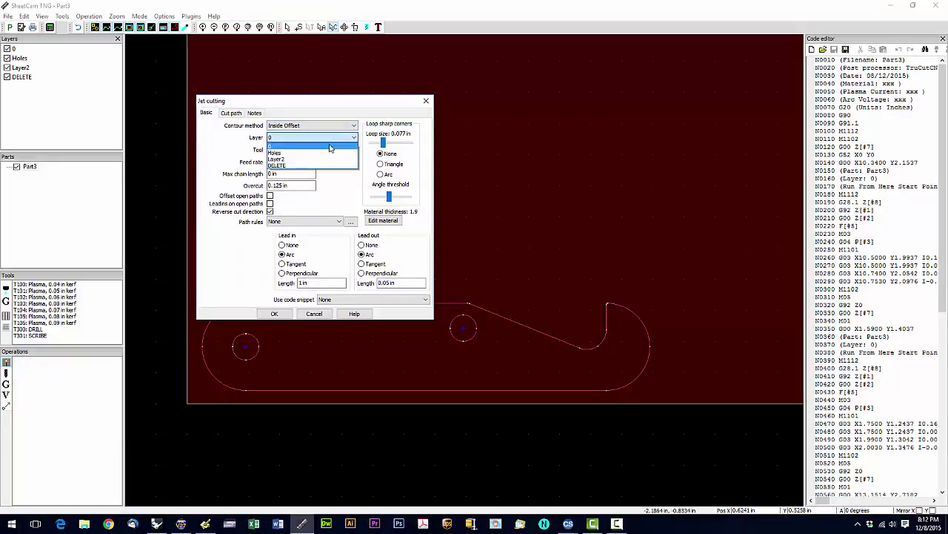
{"action": "left_click", "coordinate": [323, 154]}
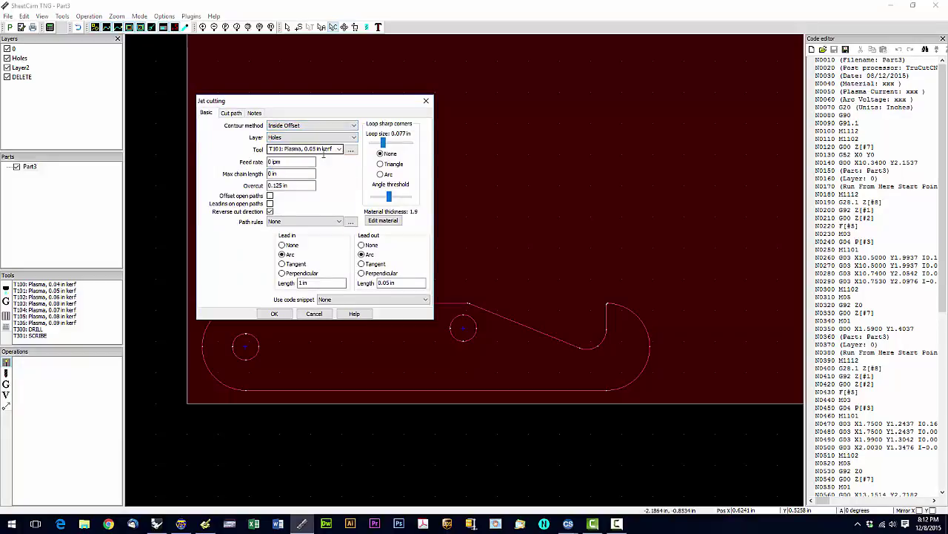
{"action": "left_click", "coordinate": [283, 273]}
{"action": "key", "text": "Tab"}
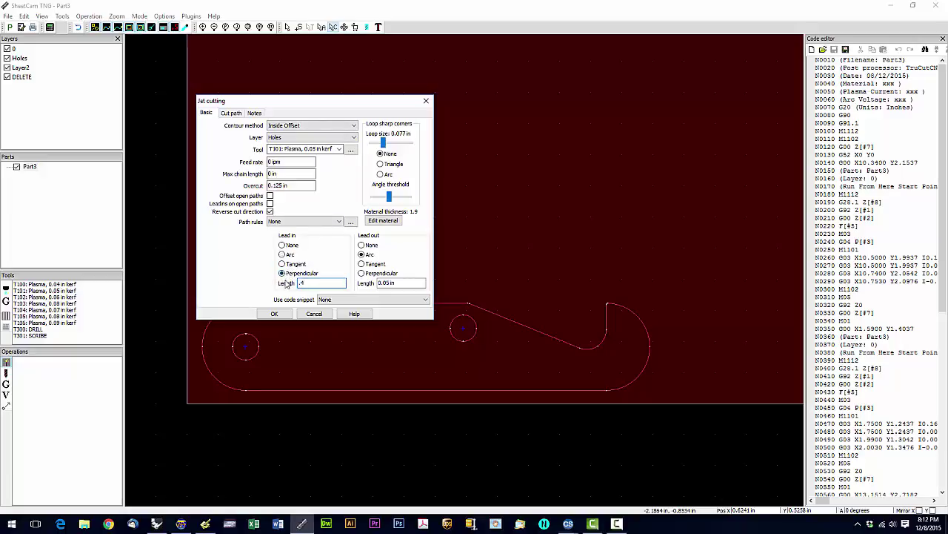
{"action": "left_click", "coordinate": [274, 313]}
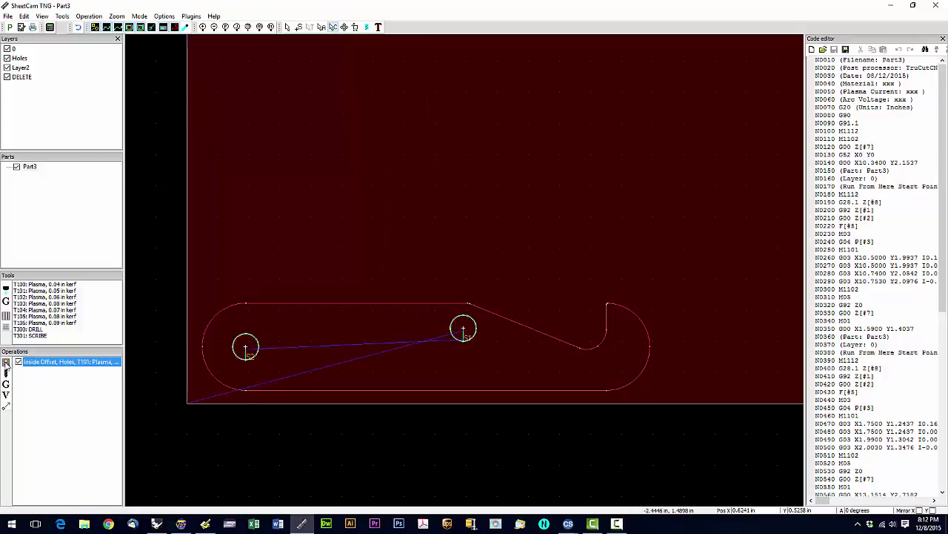
- Create a second jet cutting operation with Outside Offset on layer 0, using an arc lead-in
{"action": "left_click", "coordinate": [6, 362]}
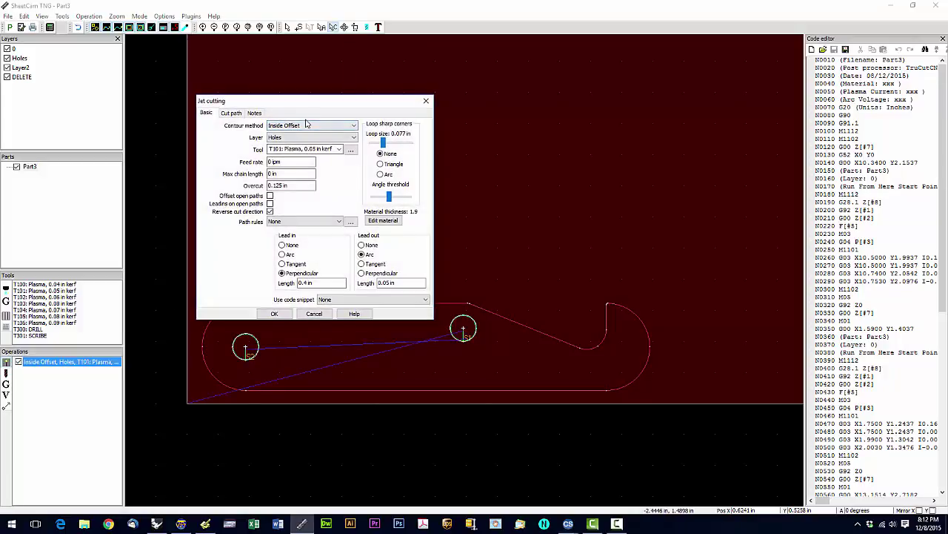
{"action": "left_click", "coordinate": [308, 126]}
{"action": "left_click", "coordinate": [301, 141]}
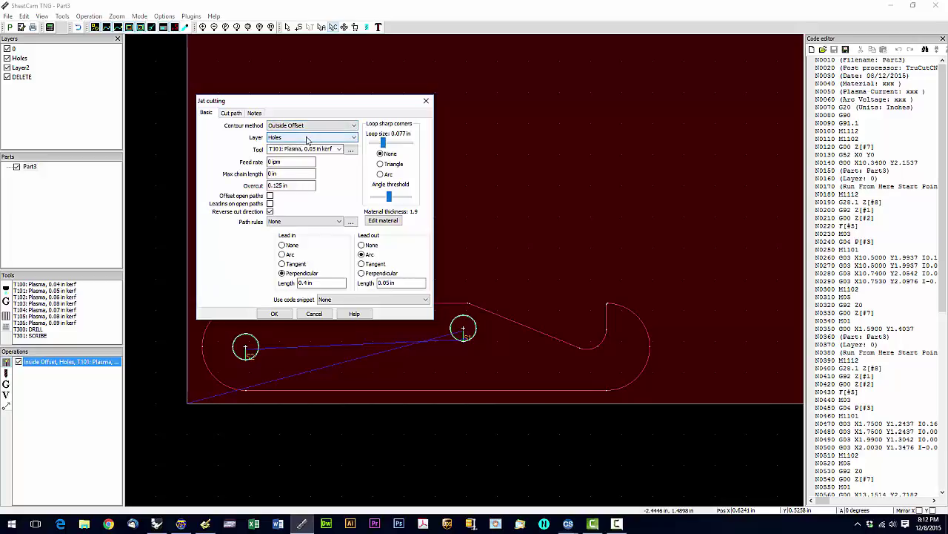
{"action": "left_click", "coordinate": [304, 138]}
{"action": "left_click", "coordinate": [300, 146]}
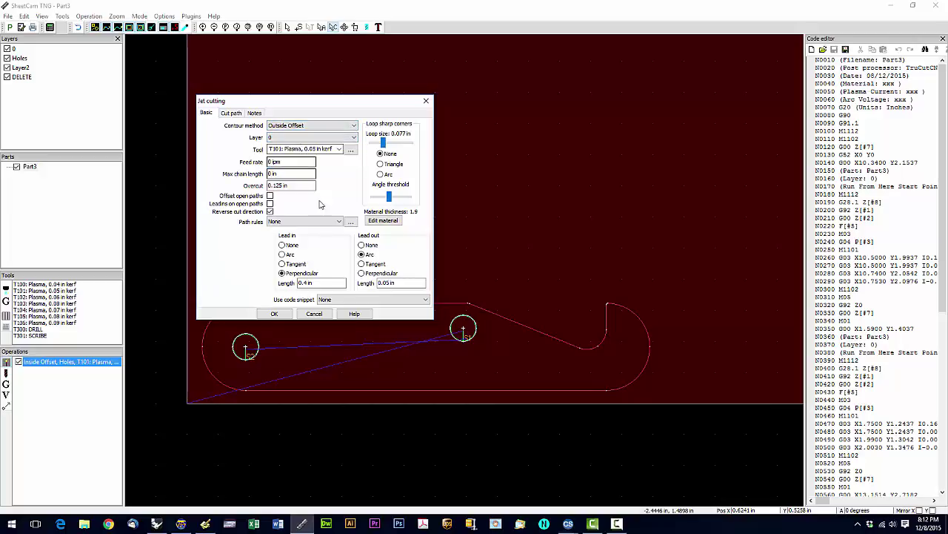
{"action": "left_click", "coordinate": [282, 254]}
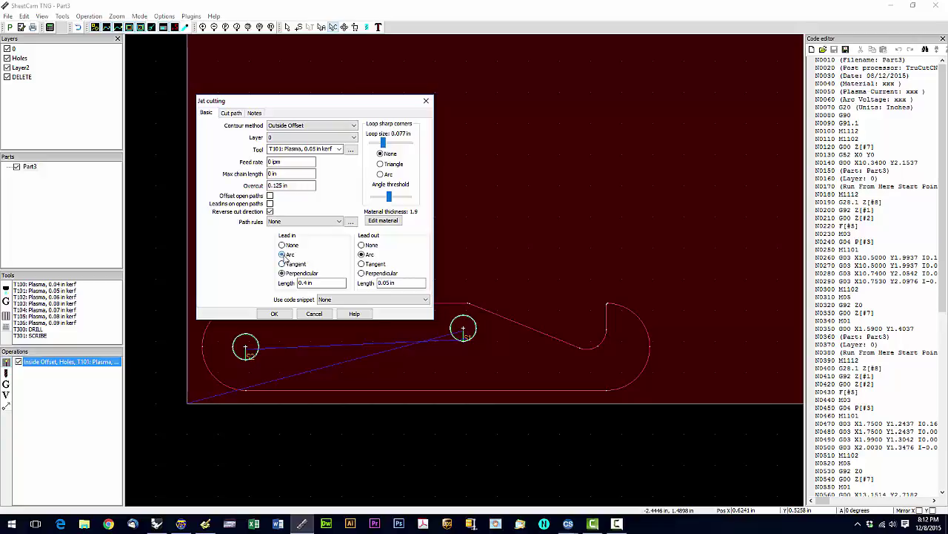
{"action": "left_click", "coordinate": [272, 314]}
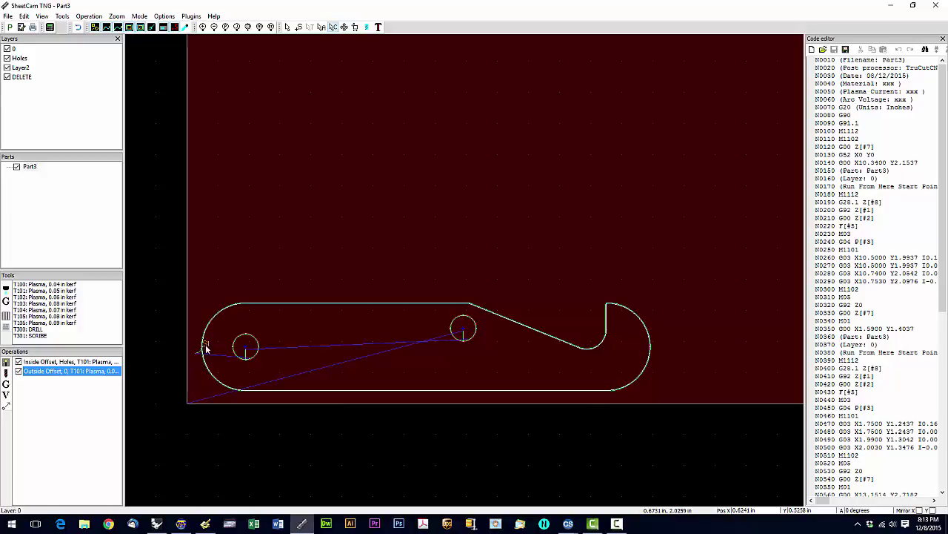
- Move the outline cut's start point to the middle of the sloped edge and make the Inside Offset operation active
{"action": "left_click", "coordinate": [298, 28]}
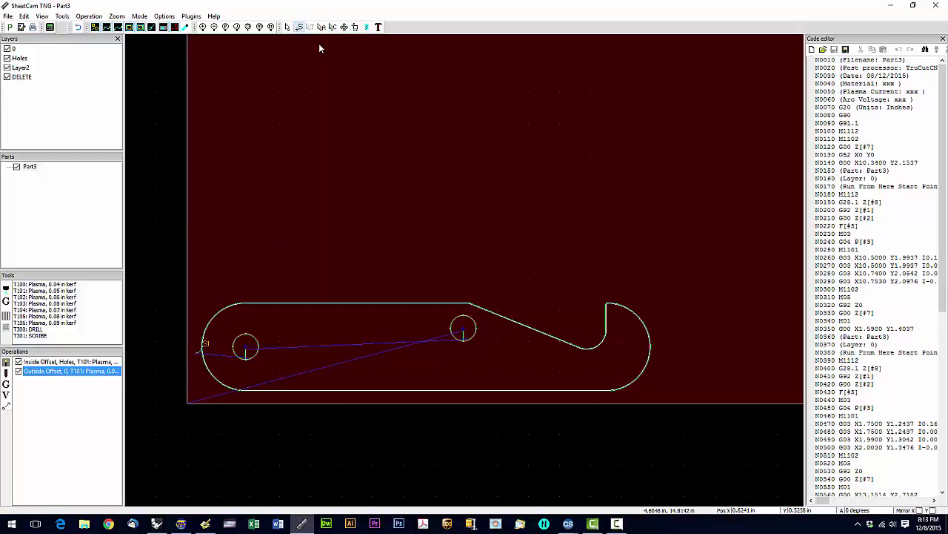
{"action": "left_click", "coordinate": [528, 327]}
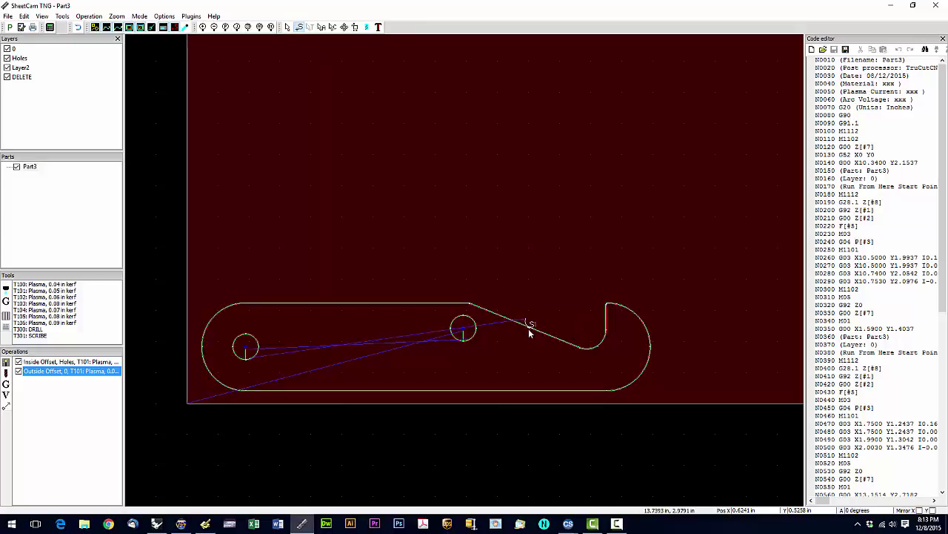
{"action": "left_click", "coordinate": [68, 362]}
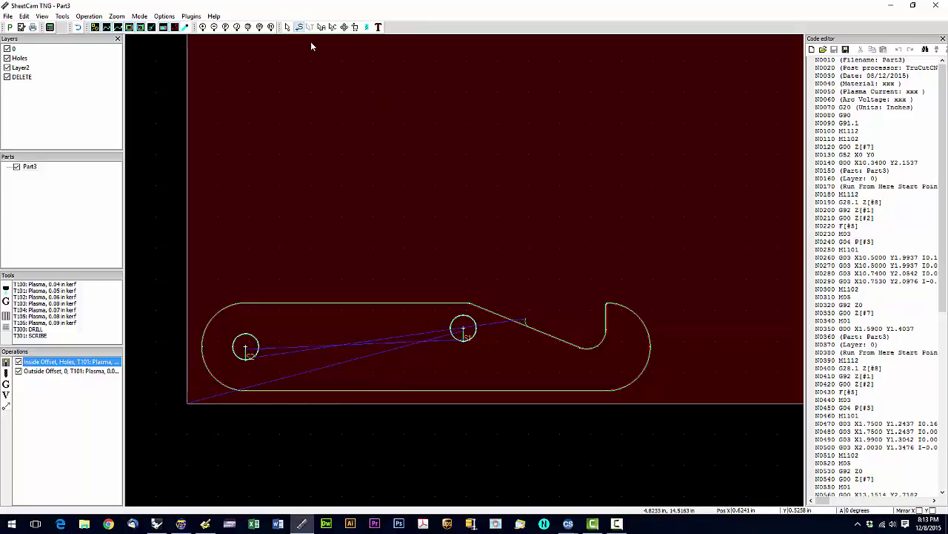
- Examine the contour options for moving and copying to layers and for selecting closed, hole or outside contours by layer
{"action": "left_click", "coordinate": [333, 28]}
{"action": "right_click", "coordinate": [404, 347]}
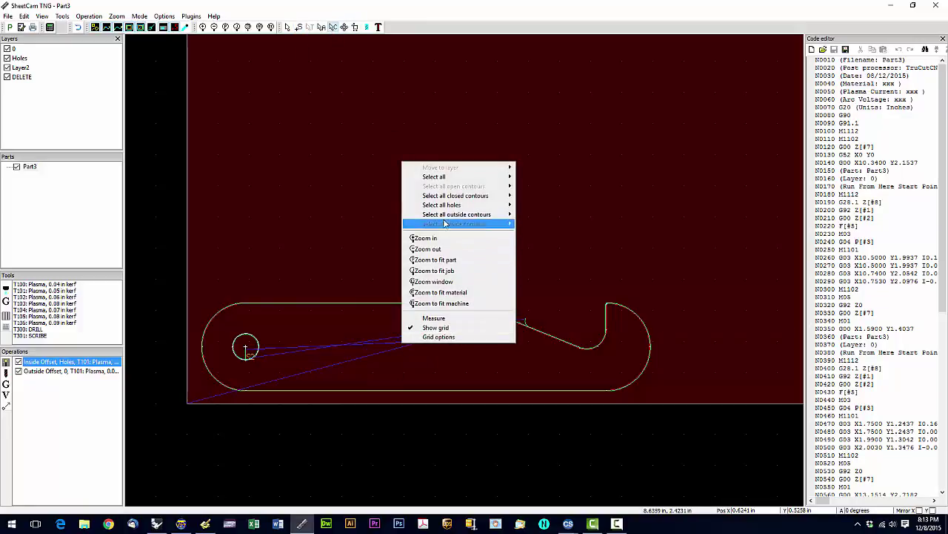
{"action": "mouse_move", "coordinate": [454, 180]}
{"action": "left_click", "coordinate": [324, 197]}
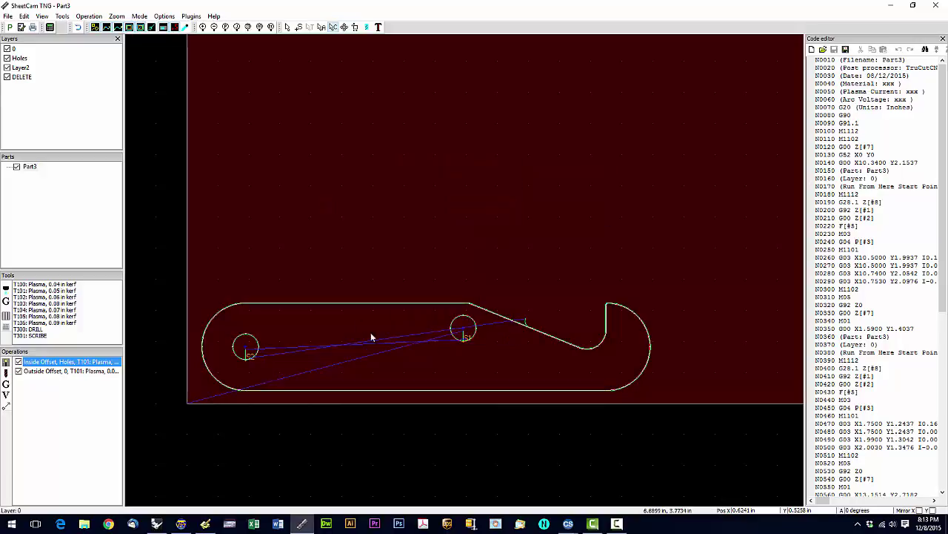
{"action": "right_click", "coordinate": [459, 342]}
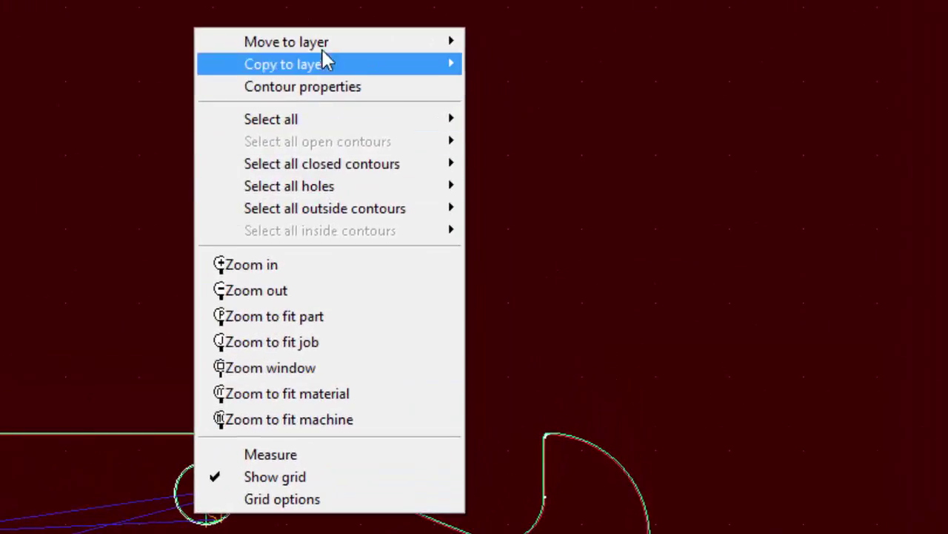
{"action": "mouse_move", "coordinate": [439, 115]}
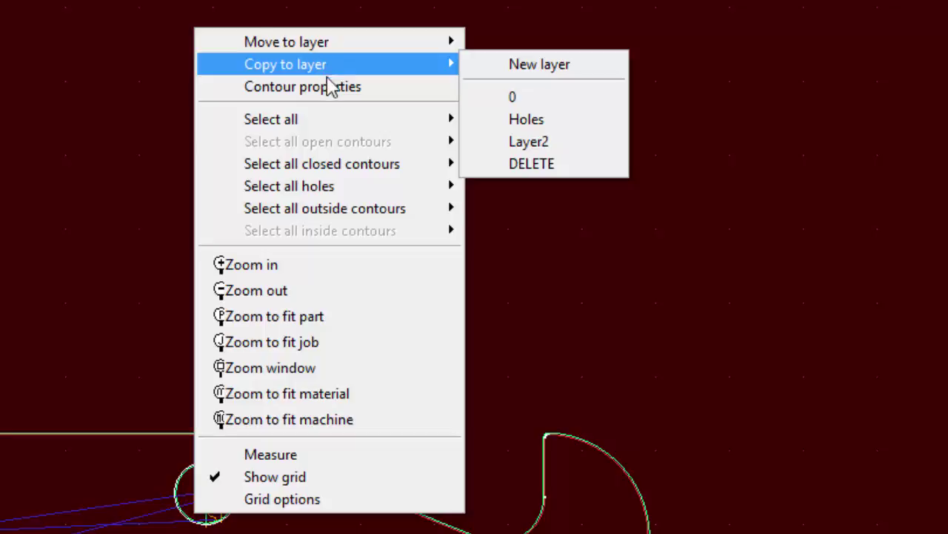
{"action": "mouse_move", "coordinate": [326, 163]}
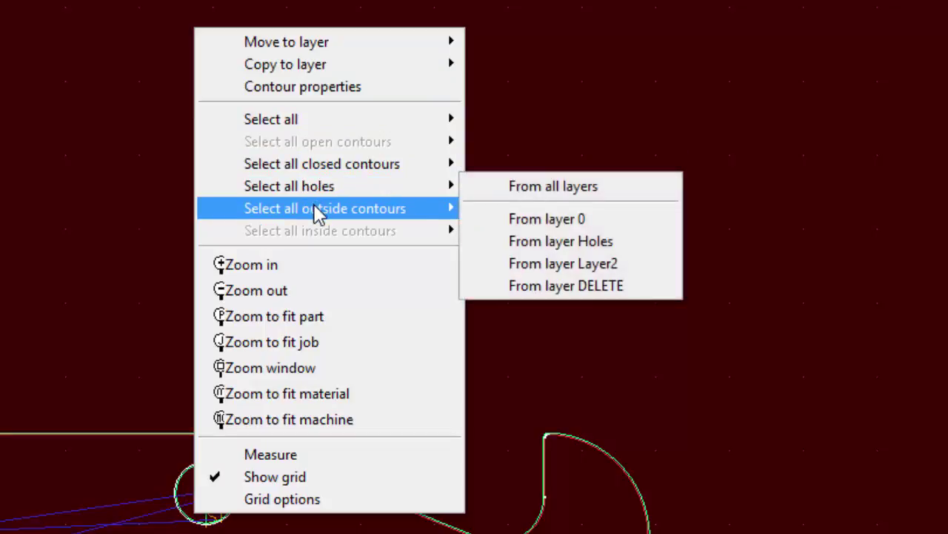
{"action": "mouse_move", "coordinate": [314, 208]}
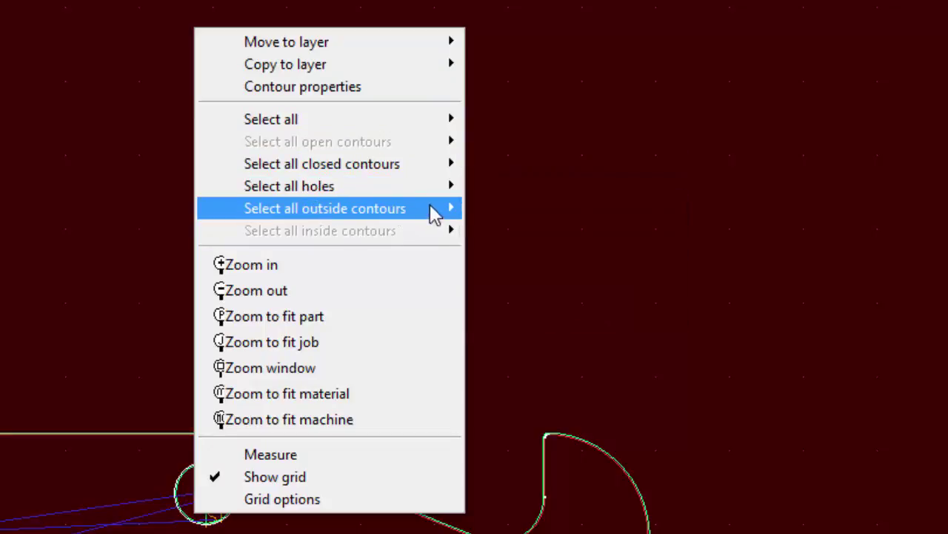
{"action": "mouse_move", "coordinate": [361, 164]}
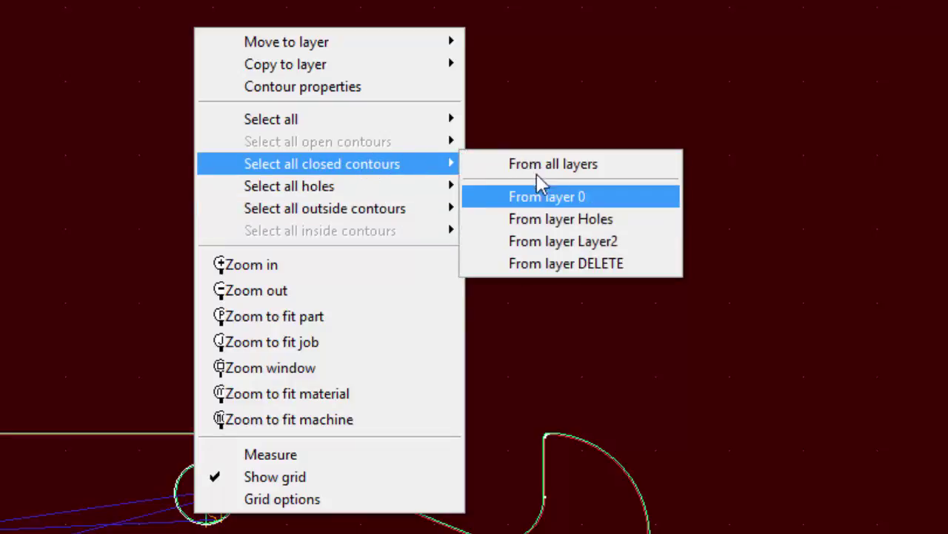
{"action": "mouse_move", "coordinate": [368, 207]}
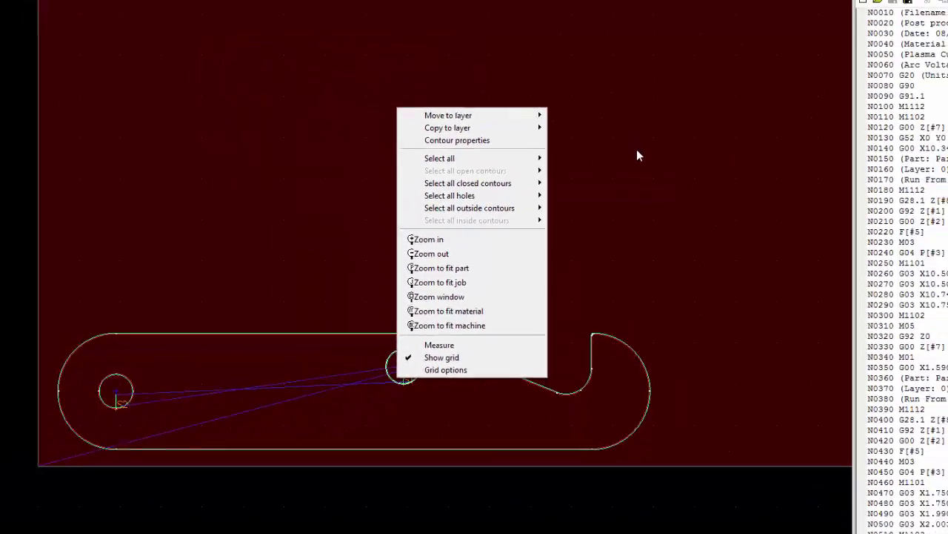
{"action": "left_click", "coordinate": [615, 110]}
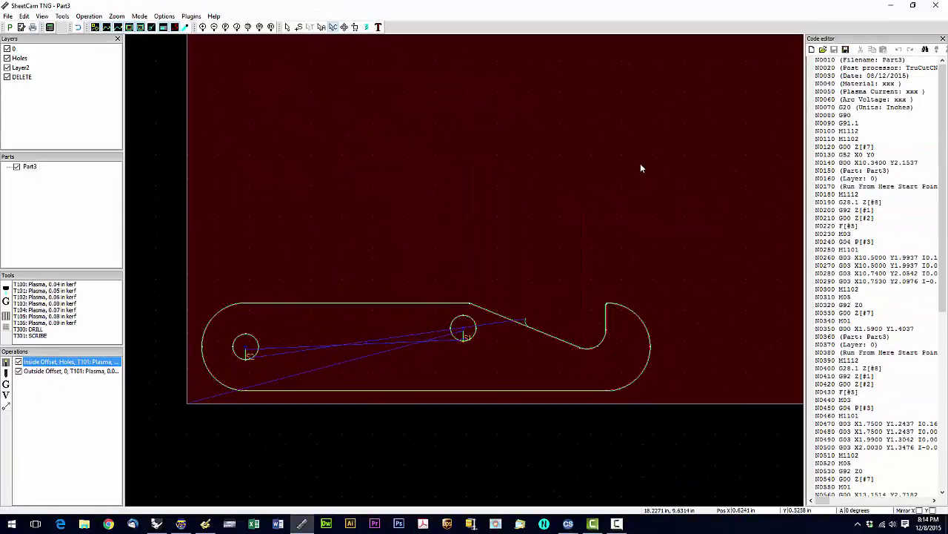